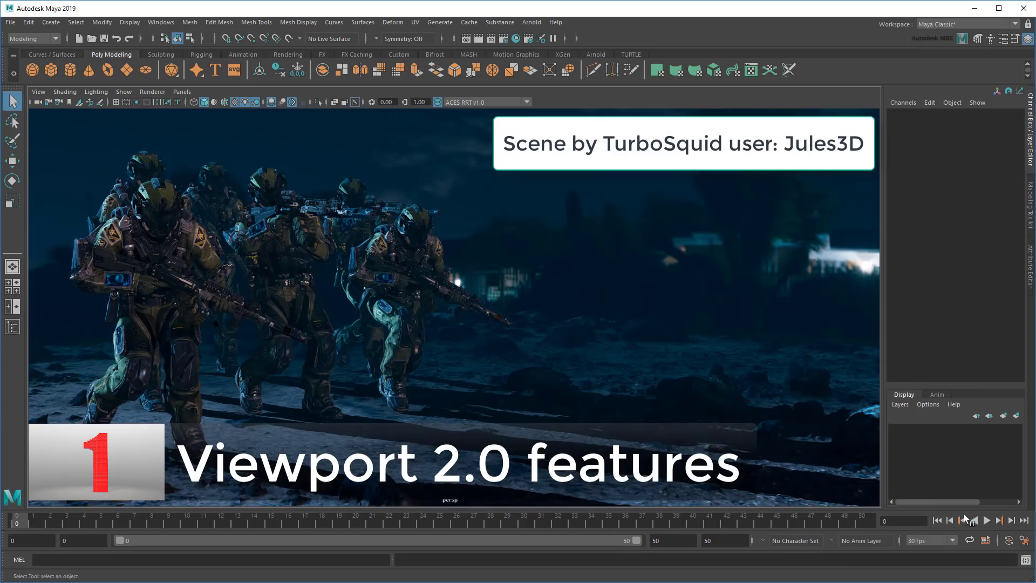
# - Play the armoured-soldiers animation and halt it at frame 46
pyautogui.click(986, 521)
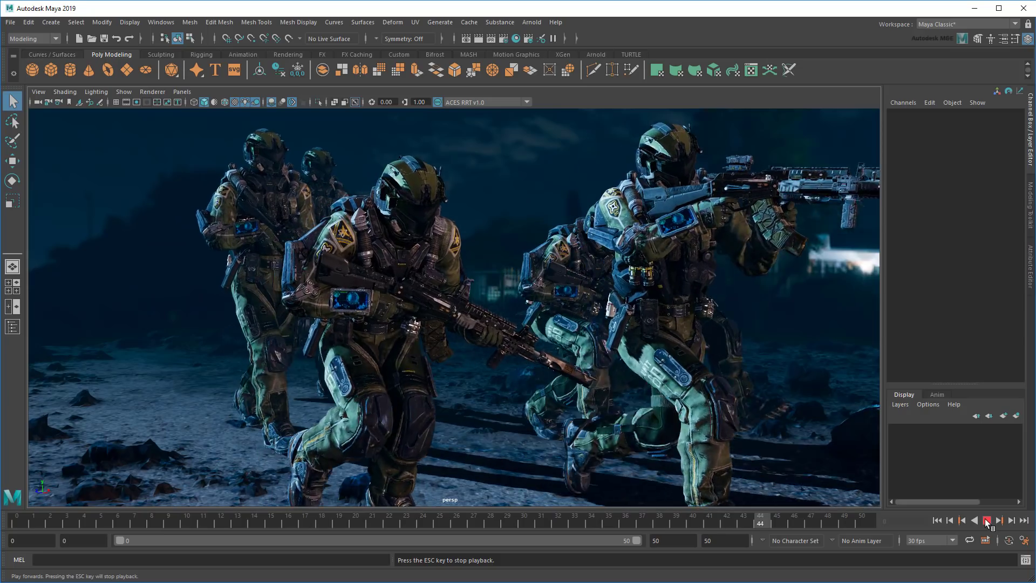
pyautogui.click(987, 521)
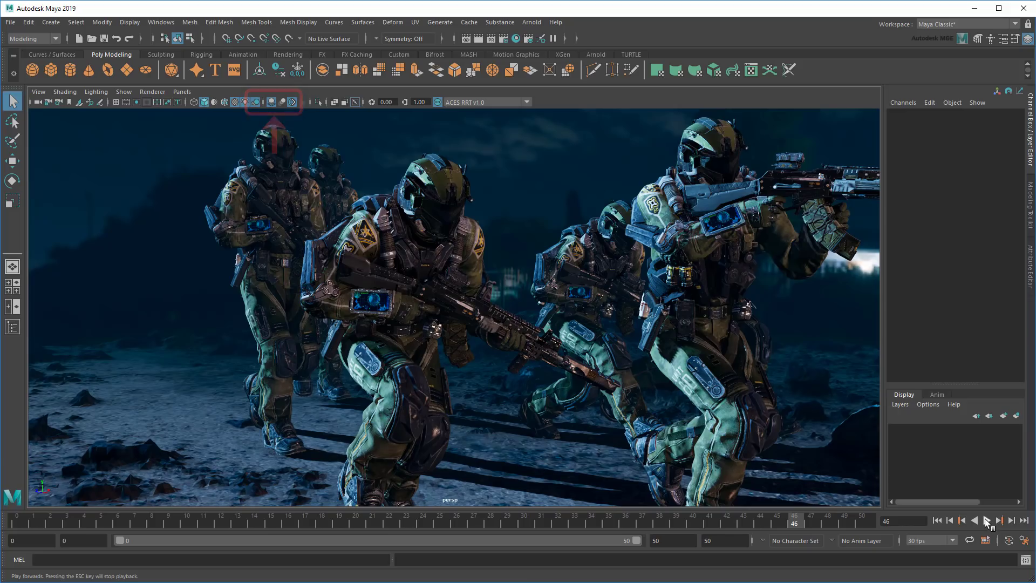
# - Show the Frame Rate heads-up display and play the animation to read the frame rate
pyautogui.click(130, 22)
pyautogui.moveTo(148, 64)
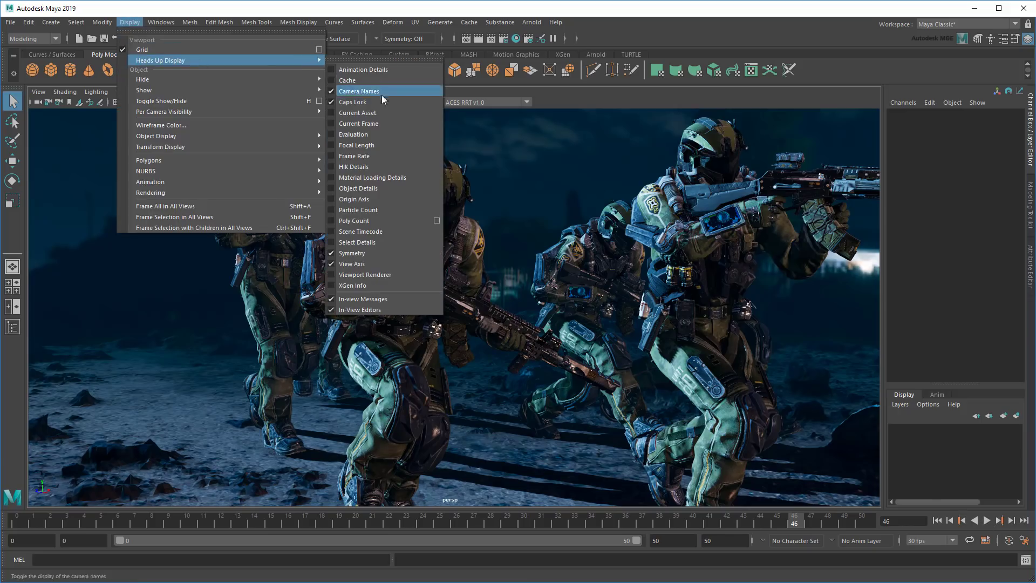
pyautogui.click(388, 157)
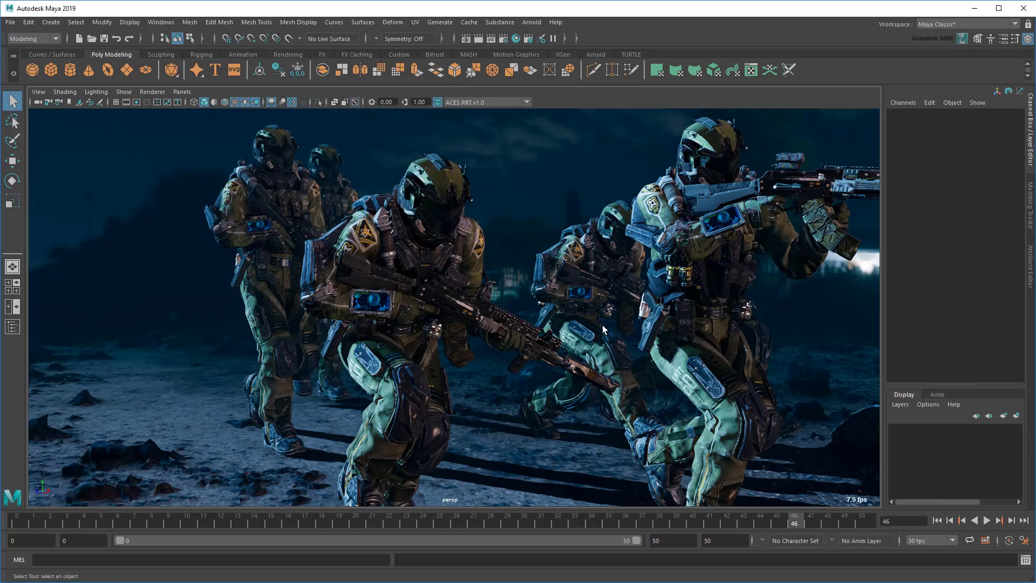
pyautogui.click(987, 520)
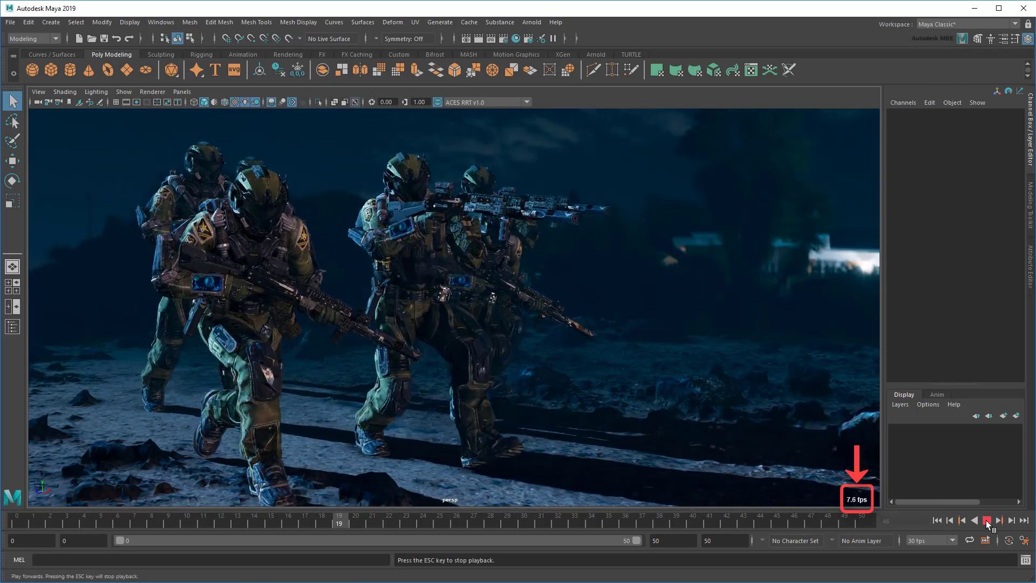
pyautogui.press('Escape')
# - Move the camera in closer to the soldiers and turn off multisample anti-aliasing
pyautogui.keyDown('alt'); pyautogui.moveTo(613, 372); pyautogui.dragTo(544, 372, button='middle'); pyautogui.keyUp('alt')
pyautogui.keyDown('alt'); pyautogui.moveTo(544, 373); pyautogui.dragTo(630, 362); pyautogui.keyUp('alt')
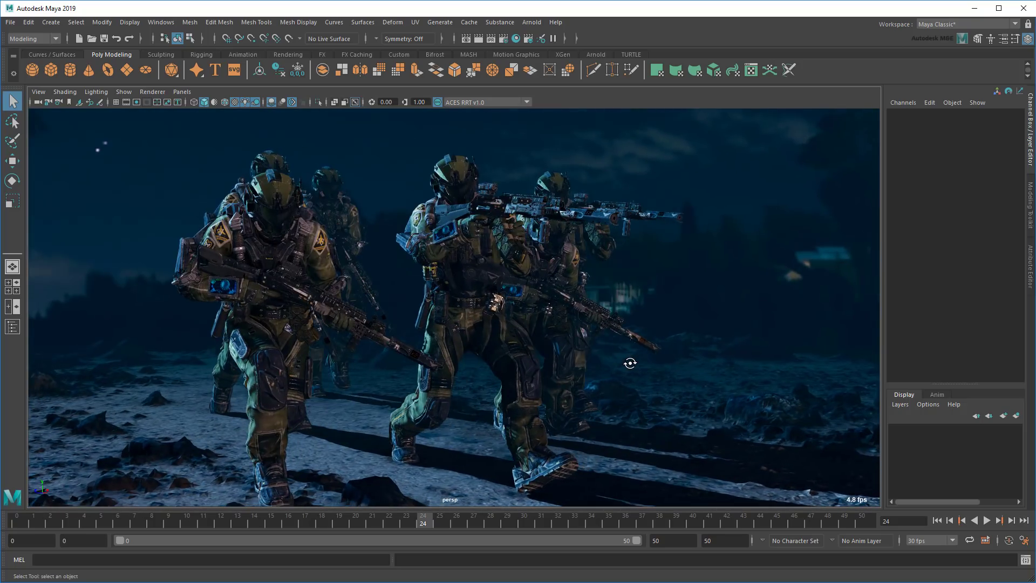
pyautogui.click(290, 103)
pyautogui.keyDown('alt'); pyautogui.moveTo(447, 262); pyautogui.dragTo(668, 338, button='right'); pyautogui.keyUp('alt')
pyautogui.keyDown('alt'); pyautogui.moveTo(668, 338); pyautogui.dragTo(523, 315); pyautogui.keyUp('alt')
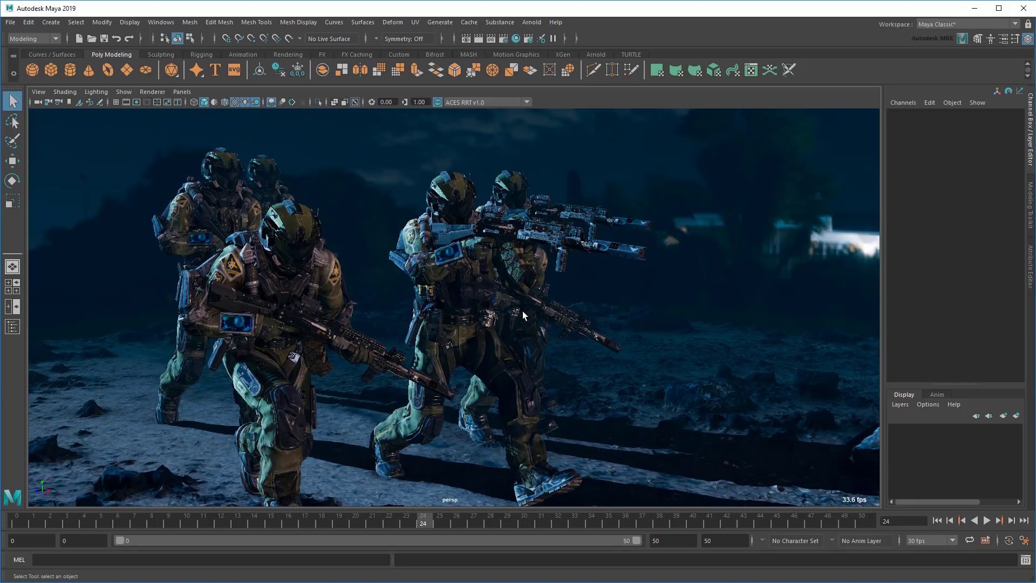
# - Re-enable the viewport quality effect, reframe the soldiers, and replay the animation to frame 43
pyautogui.click(271, 104)
pyautogui.keyDown('alt'); pyautogui.moveTo(637, 410); pyautogui.dragTo(580, 386, button='middle'); pyautogui.keyUp('alt')
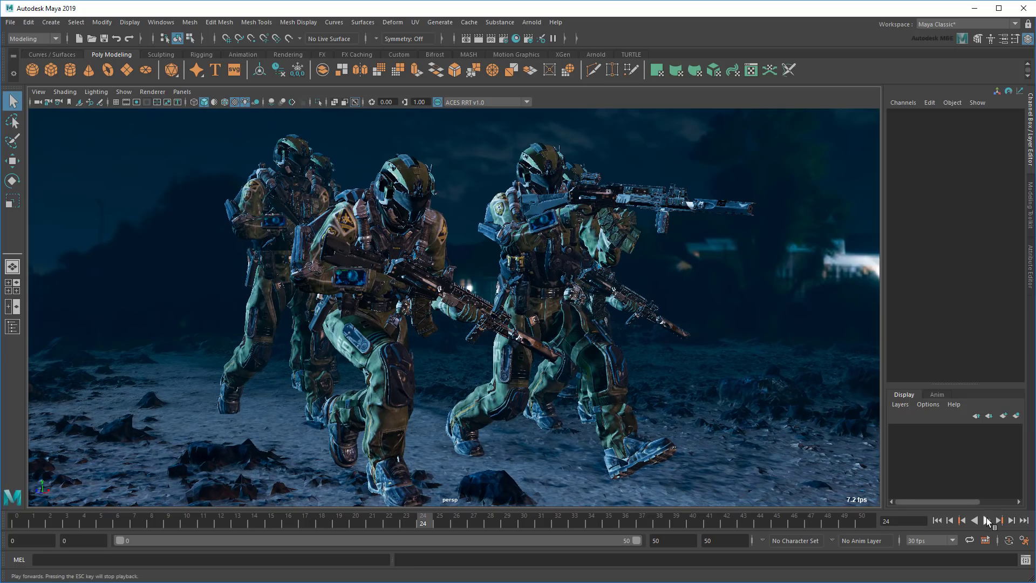
pyautogui.click(987, 519)
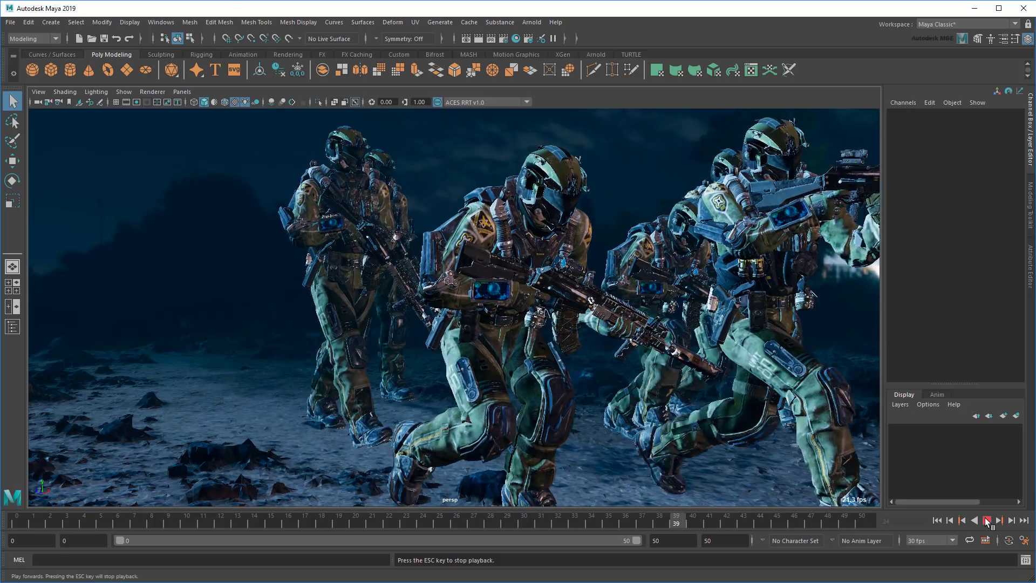
pyautogui.click(987, 520)
# - From the first frame, enable shadows, screen space ambient occlusion and cached playback, then play
pyautogui.click(938, 520)
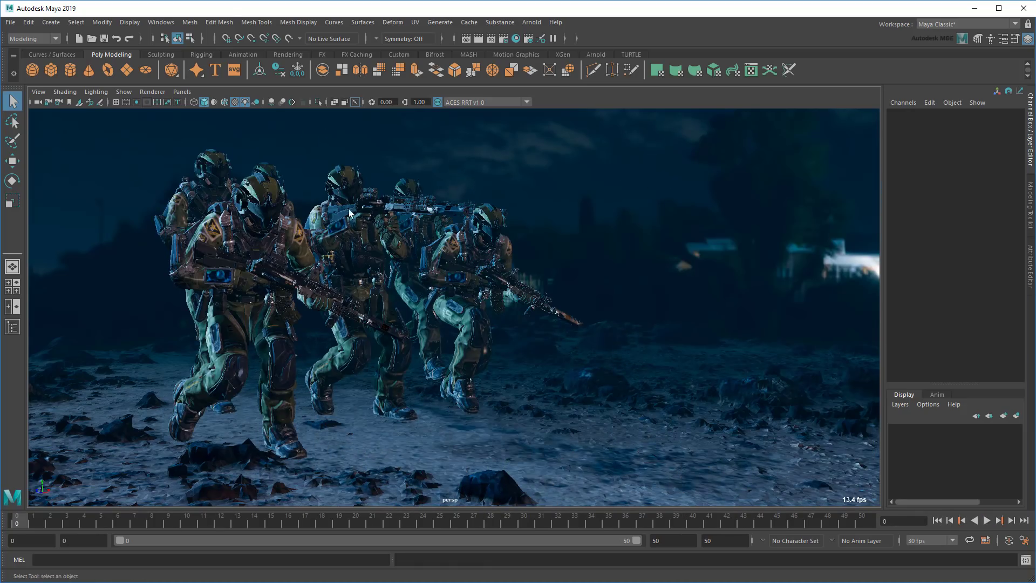
pyautogui.click(255, 102)
pyautogui.click(270, 103)
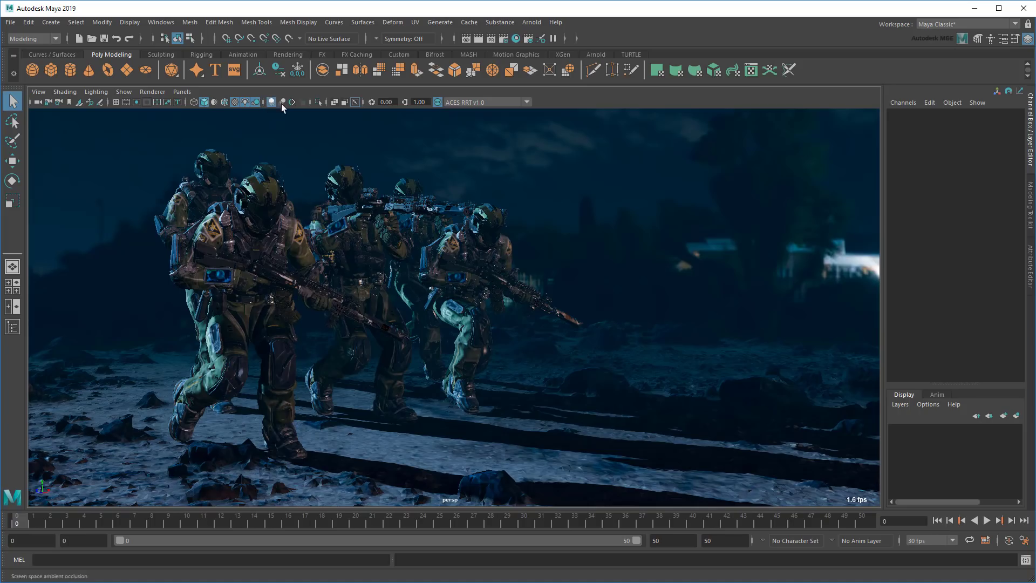
pyautogui.click(986, 540)
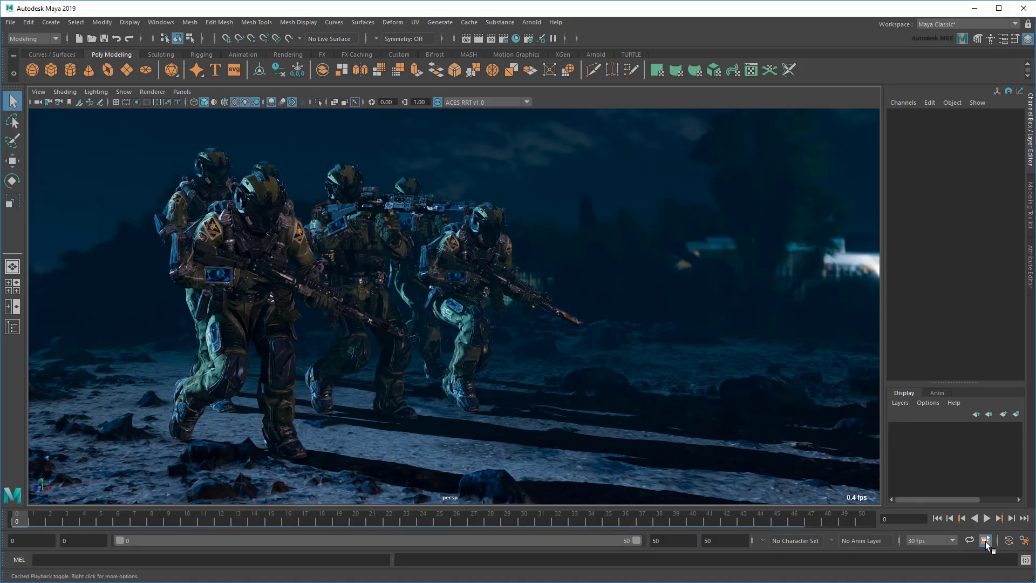
pyautogui.click(984, 520)
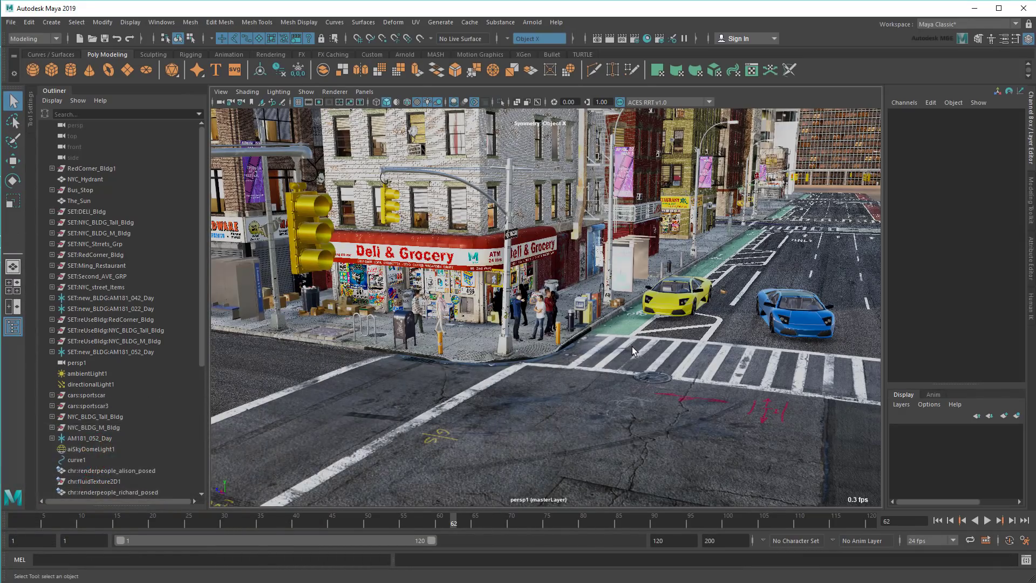
# - Open the Hypershade and reposition the Metal_Signs1 and Signs_Spec_2K.jpg nodes beside their connections
pyautogui.click(647, 38)
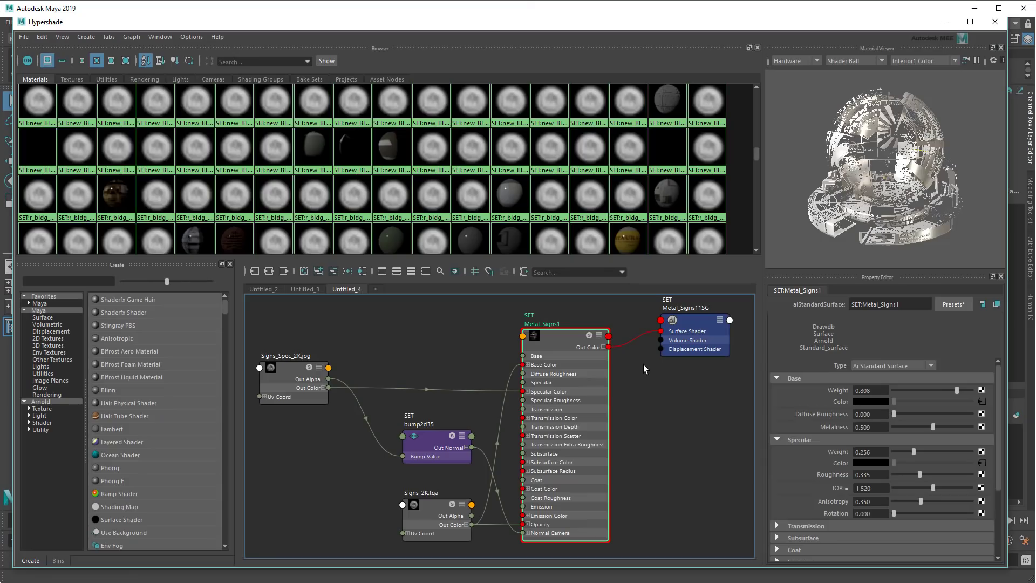
pyautogui.moveTo(553, 334); pyautogui.dragTo(441, 332)
pyautogui.moveTo(526, 322); pyautogui.dragTo(579, 333)
pyautogui.click(295, 368)
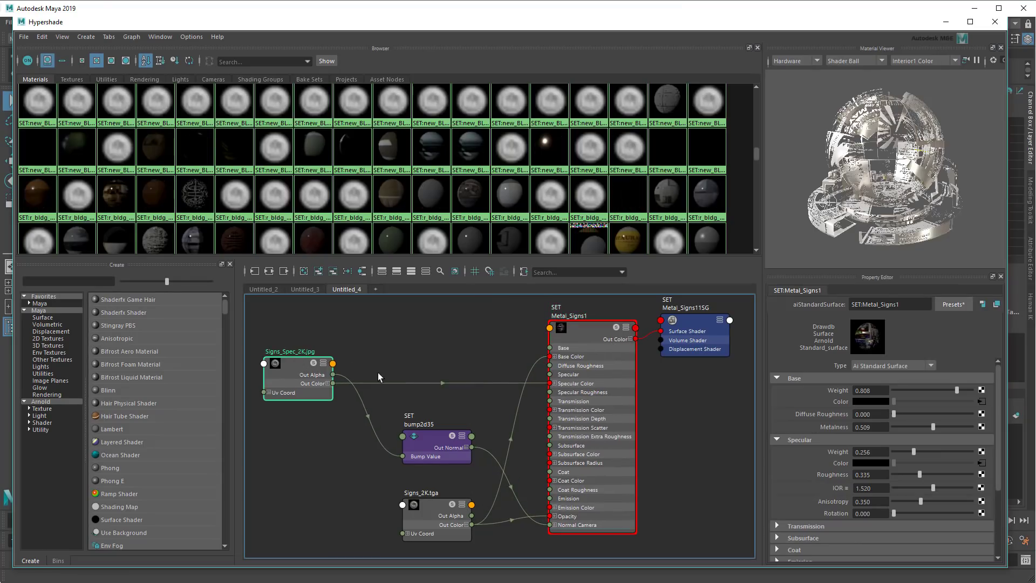
pyautogui.moveTo(295, 368)
pyautogui.mouseDown()
pyautogui.moveTo(375, 369)
pyautogui.moveTo(367, 412)
pyautogui.moveTo(300, 418)
pyautogui.moveTo(271, 375)
pyautogui.moveTo(349, 340)
pyautogui.moveTo(309, 361)
pyautogui.mouseUp()
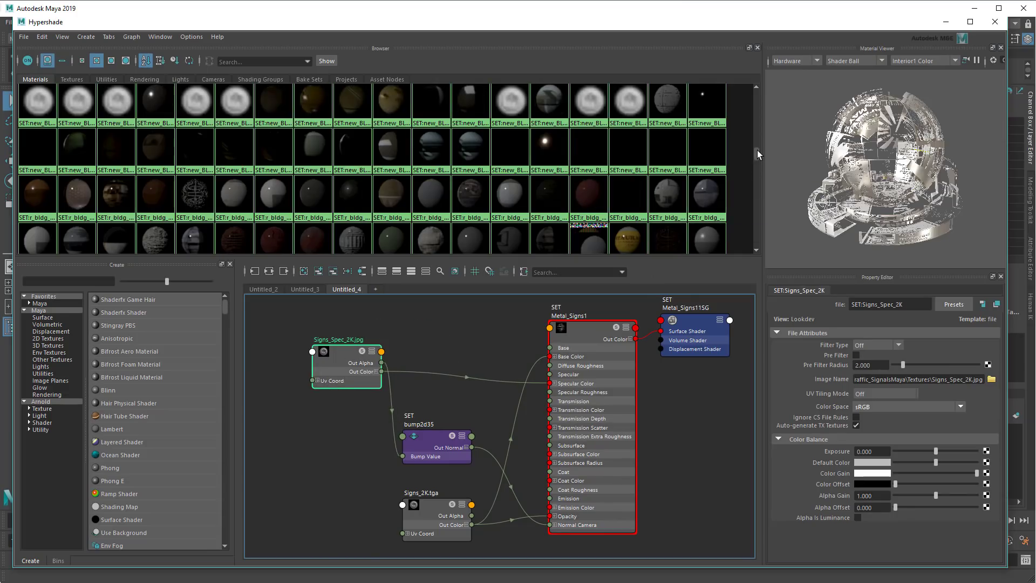
pyautogui.moveTo(757, 150); pyautogui.dragTo(758, 177)
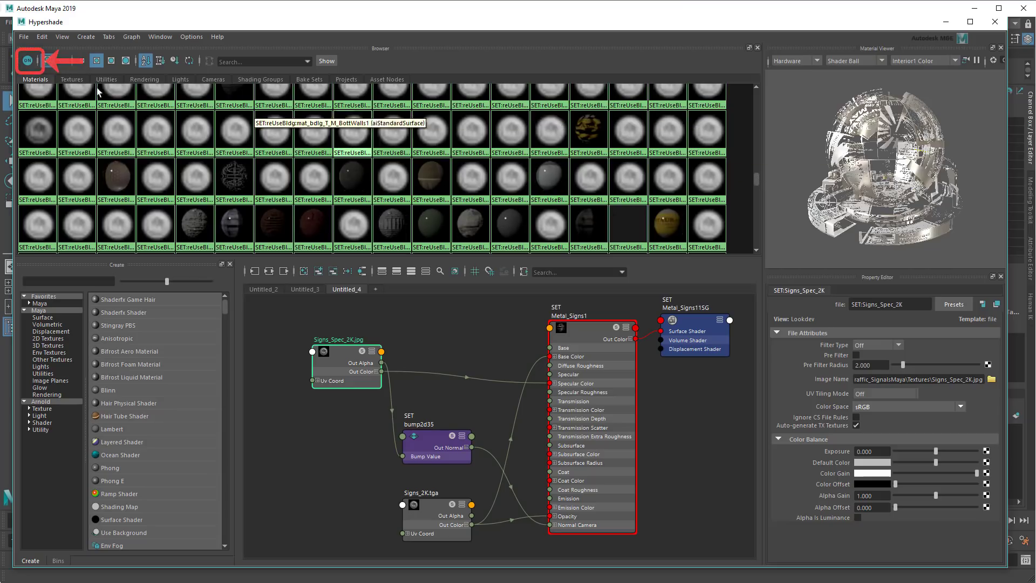
# - Turn off live swatch updating, move the sign nodes, and refresh the PlasterCaps1 swatch
pyautogui.click(27, 60)
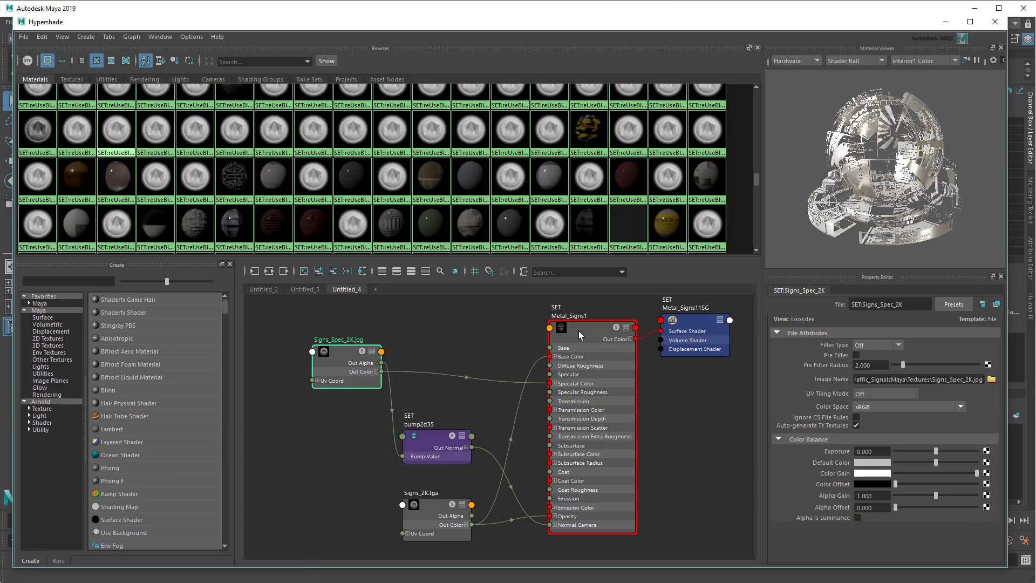
pyautogui.moveTo(575, 324)
pyautogui.mouseDown()
pyautogui.moveTo(507, 349)
pyautogui.moveTo(535, 367)
pyautogui.moveTo(580, 355)
pyautogui.moveTo(561, 323)
pyautogui.mouseUp()
pyautogui.moveTo(346, 357); pyautogui.dragTo(304, 332)
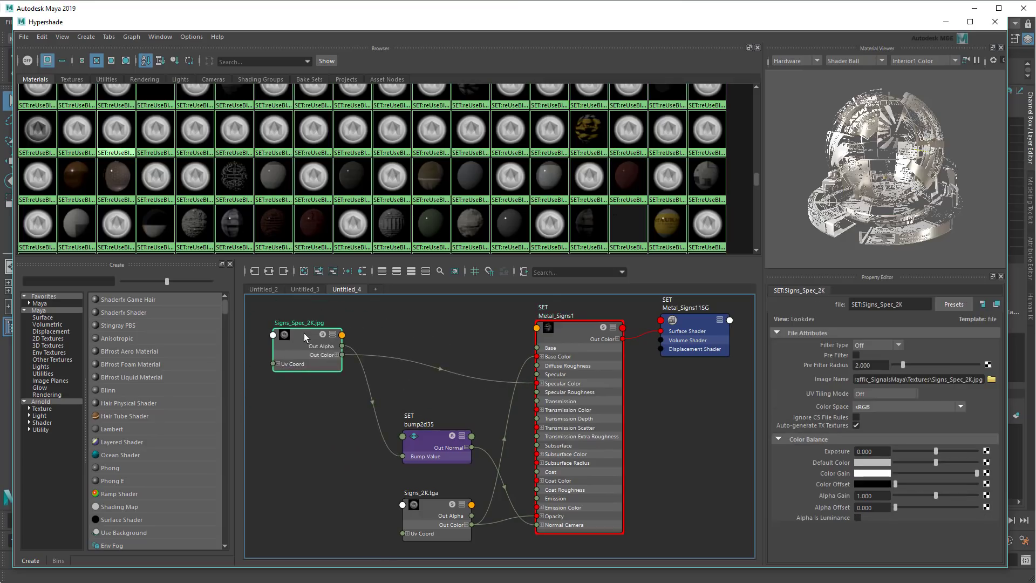
pyautogui.rightClick(392, 133)
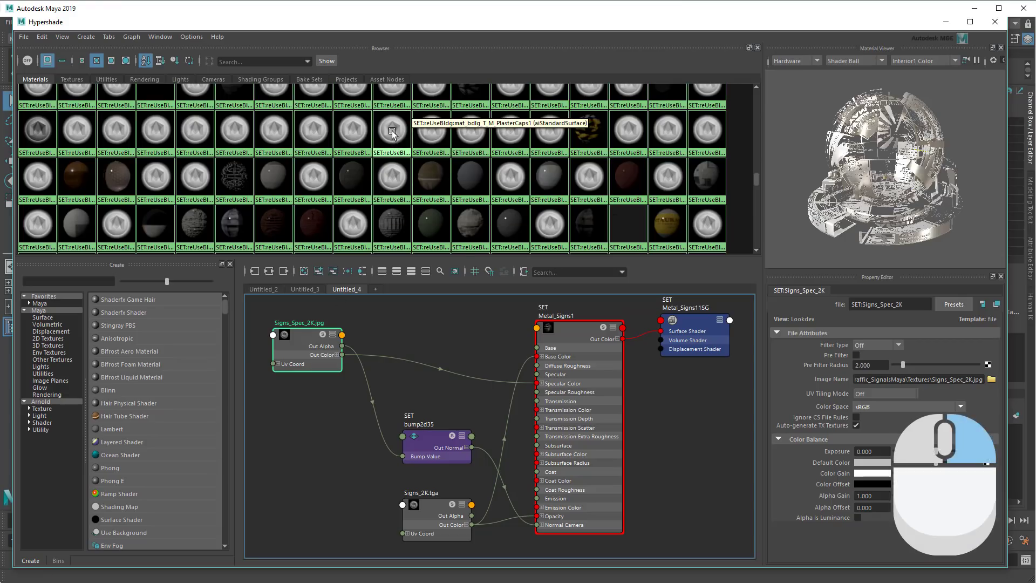
pyautogui.moveTo(363, 147); pyautogui.dragTo(362, 146, button='right')
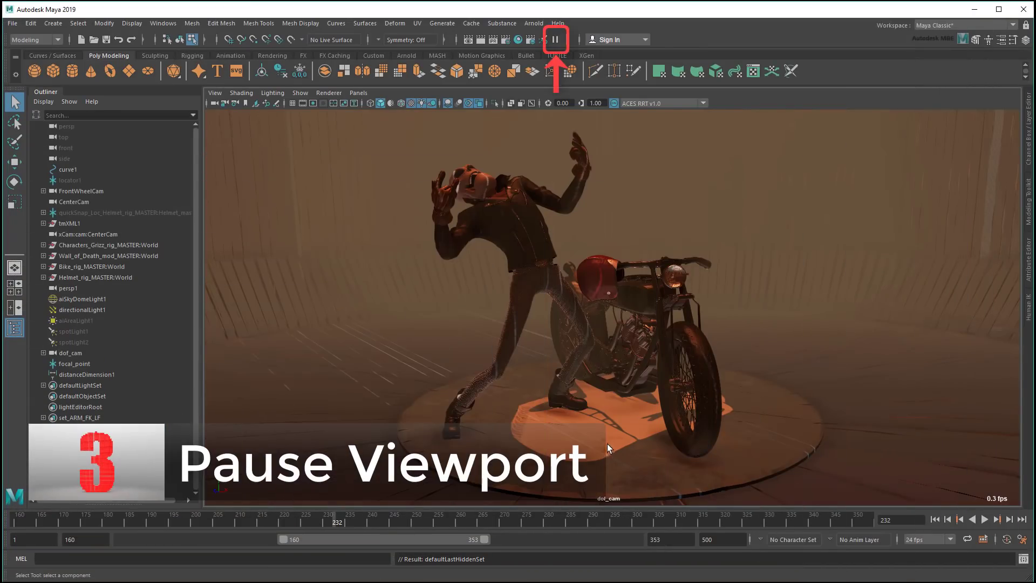
# - Unhide directionalLight1 and spotLight2 while the viewport keeps redrawing, then hide the three lights again
pyautogui.click(555, 40)
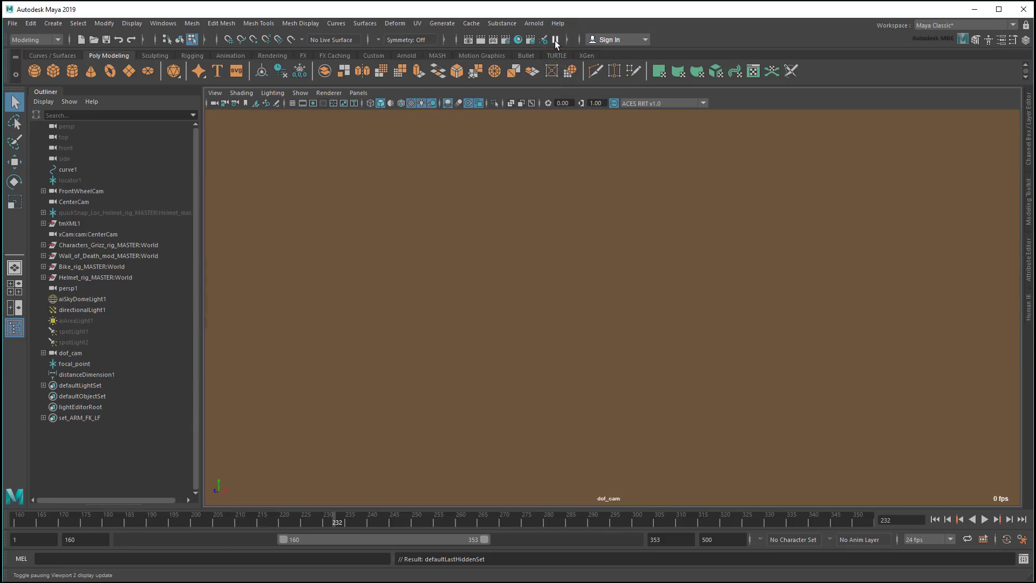
pyautogui.click(555, 40)
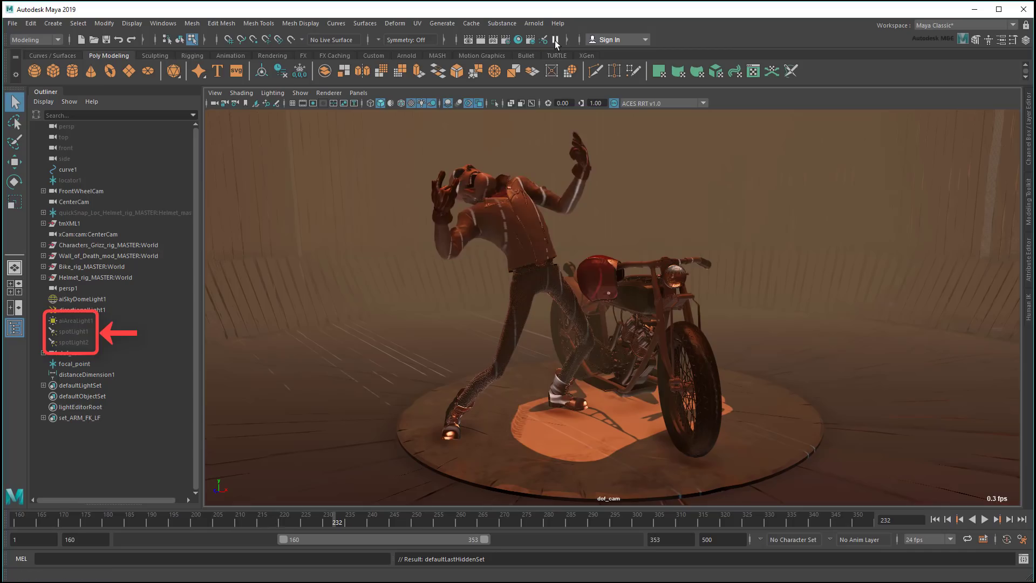
pyautogui.hotkey('shift', 'h')
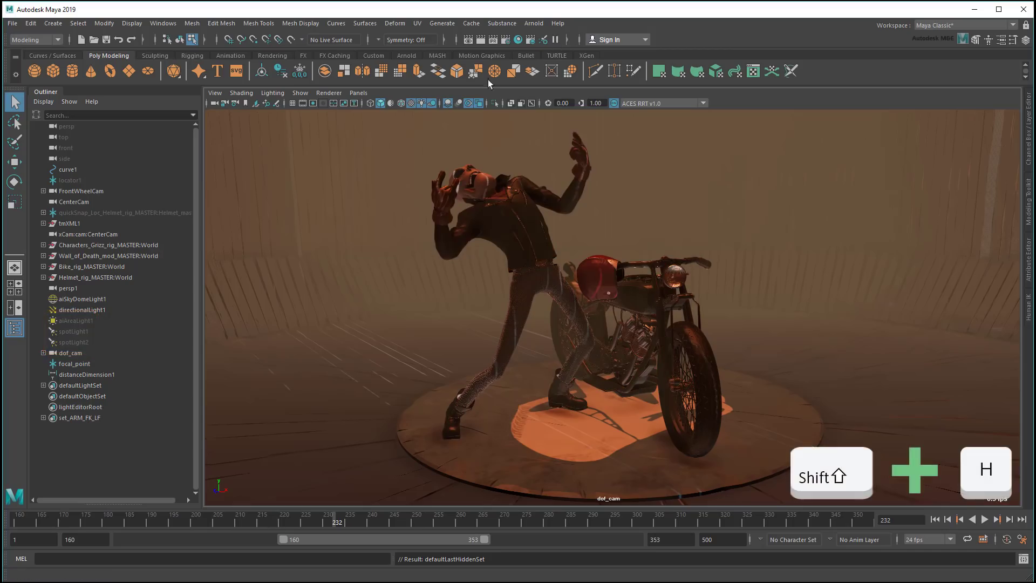
pyautogui.click(73, 342)
pyautogui.hotkey('shift', 'h')
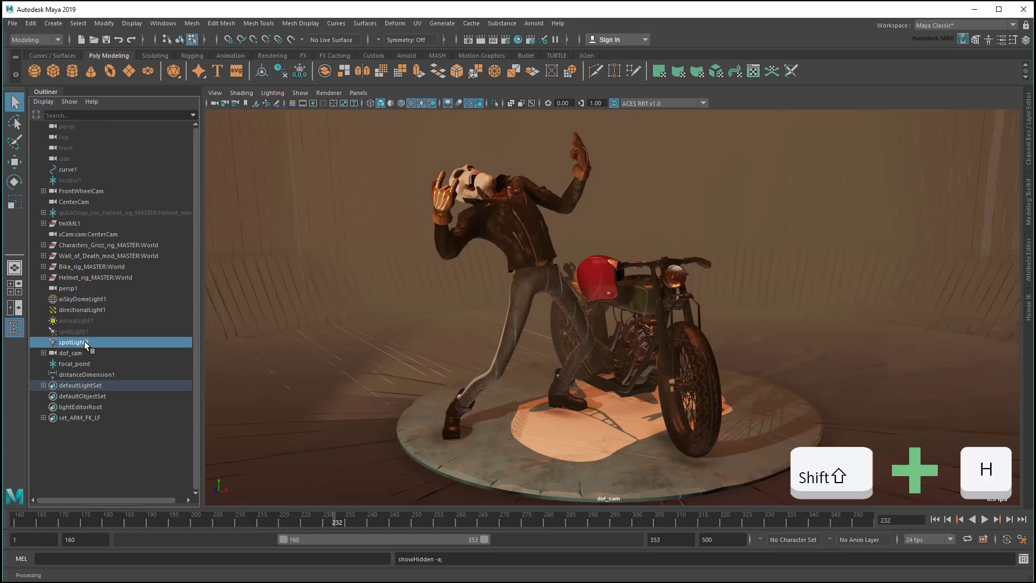
pyautogui.click(84, 332)
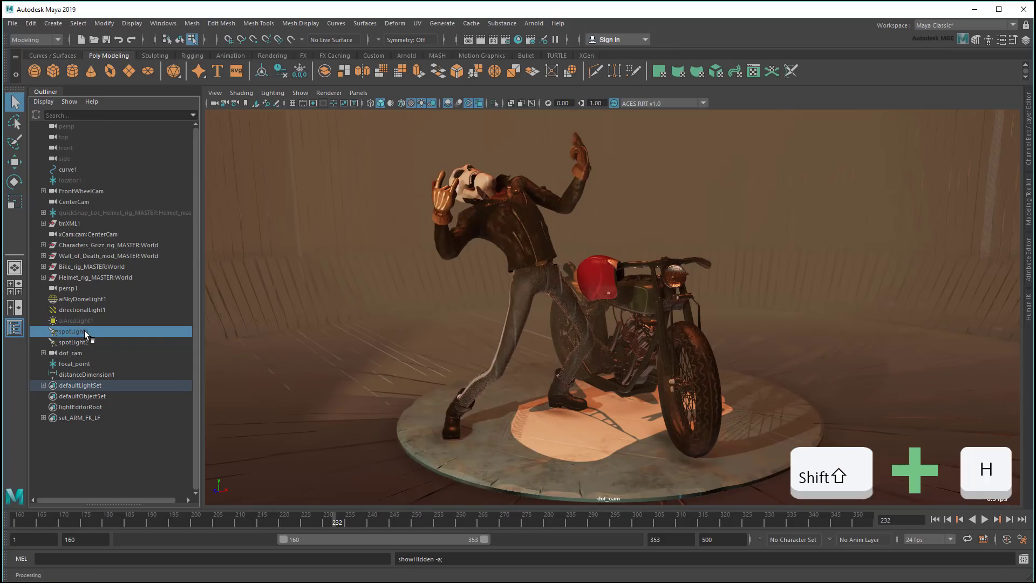
pyautogui.click(84, 321)
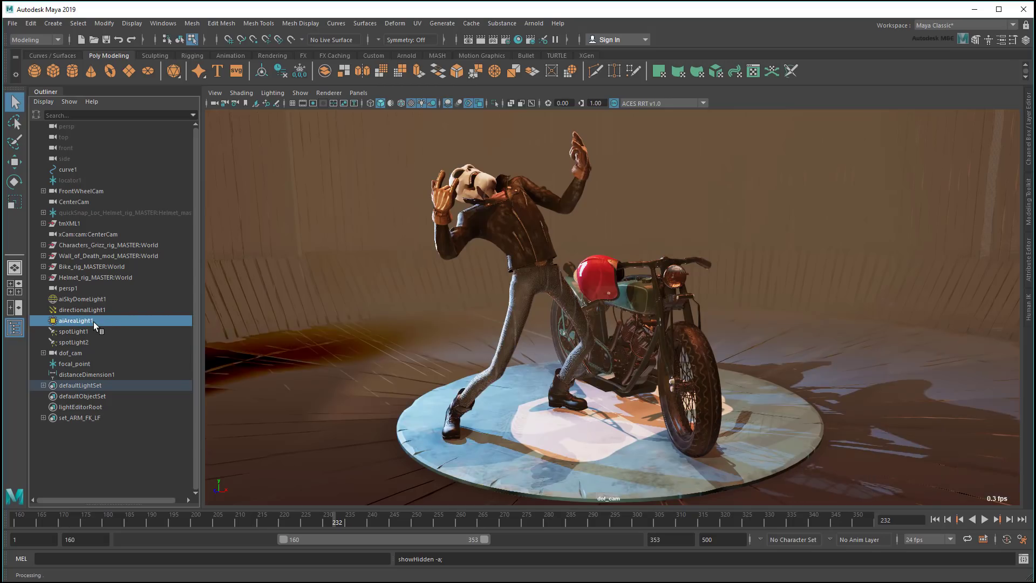
pyautogui.hotkey('ctrl', 'h')
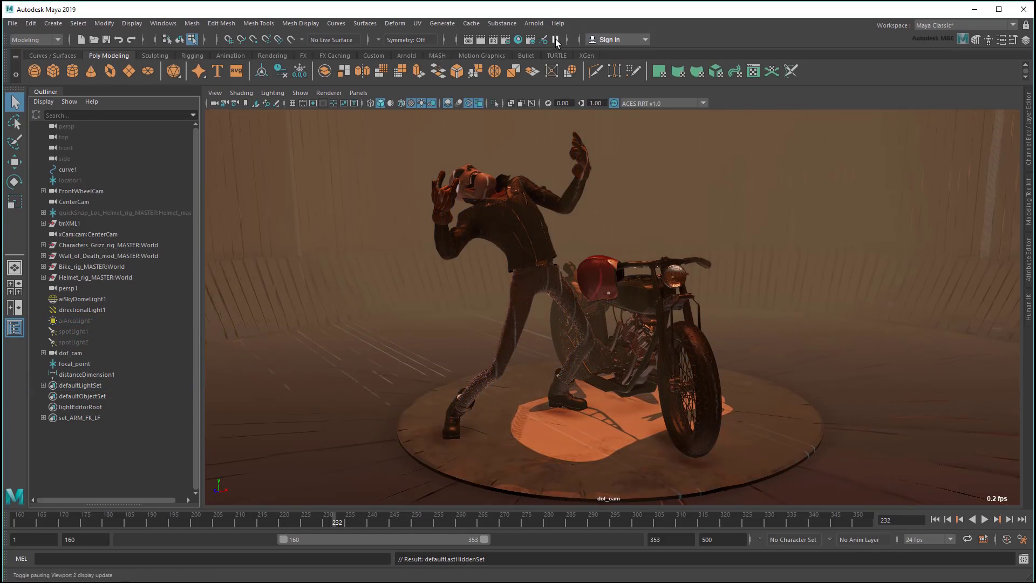
# - With viewport drawing paused, unhide spotLight2, spotLight1 and aiAreaLight1 using Shift+H
pyautogui.click(556, 40)
pyautogui.click(73, 342)
pyautogui.hotkey('shift', 'h')
pyautogui.click(98, 331)
pyautogui.hotkey('shift', 'h')
pyautogui.click(93, 321)
pyautogui.hotkey('shift', 'h')
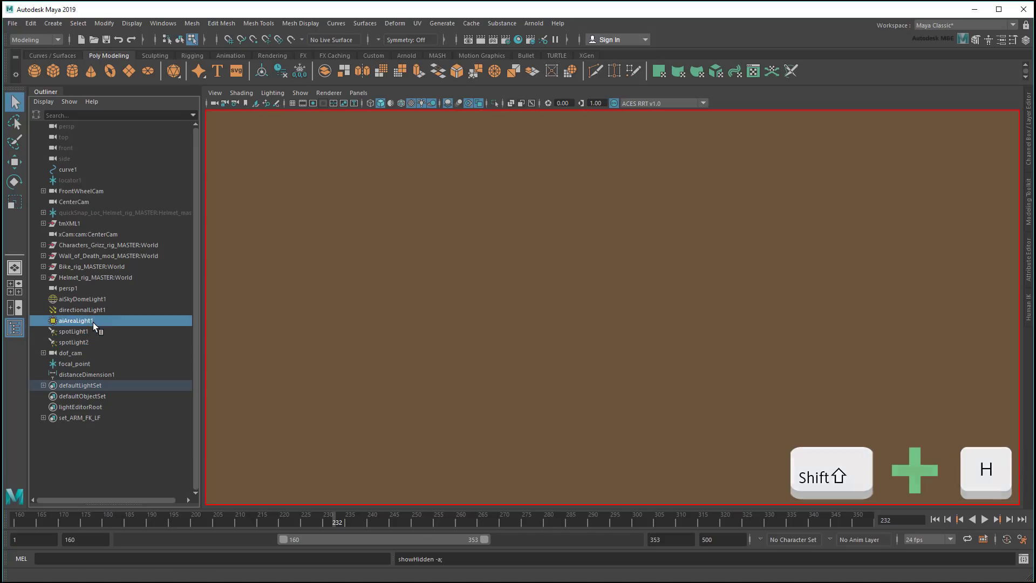
# - Resume viewport drawing with the Pause Viewport button
pyautogui.click(556, 39)
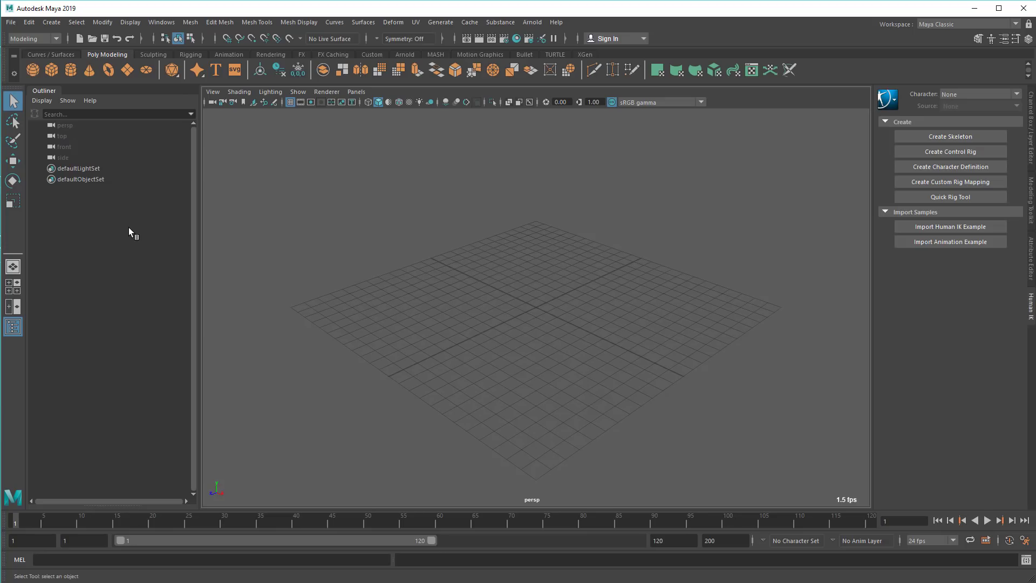
# - In the Plug-in Manager, unload MASH without auto load and unload the xgen plug-ins
pyautogui.click(162, 22)
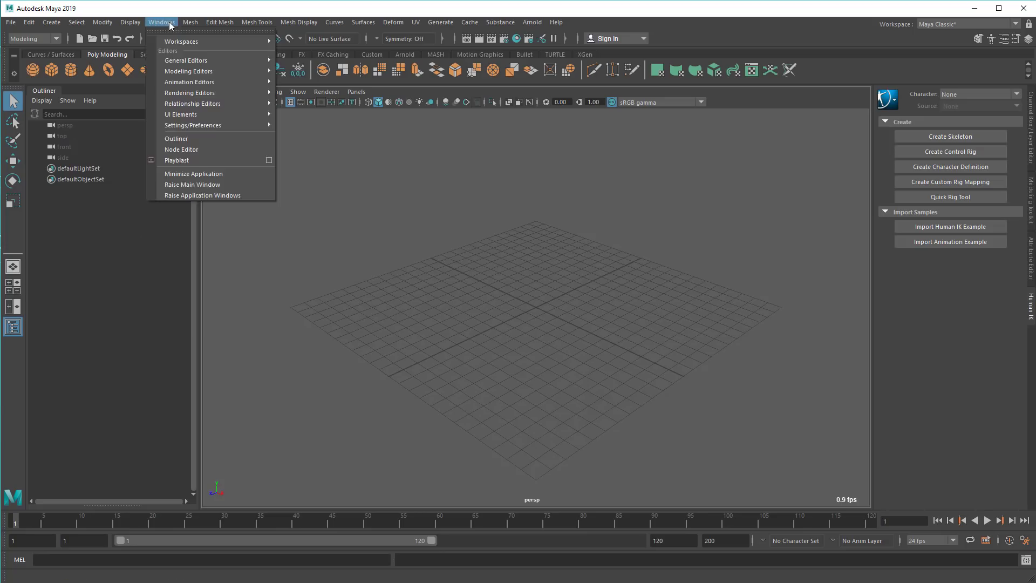
pyautogui.moveTo(198, 126)
pyautogui.click(324, 203)
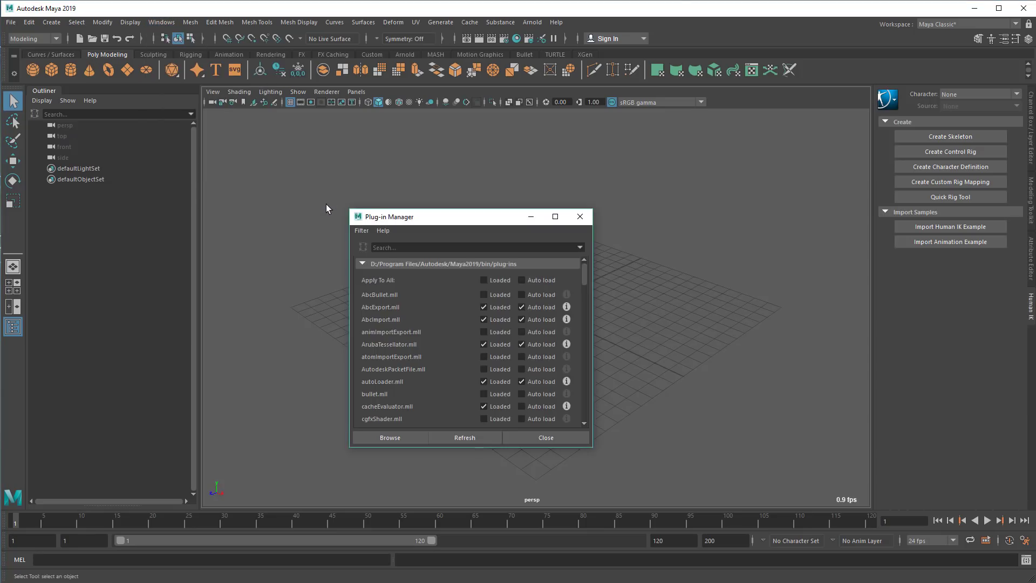
pyautogui.moveTo(585, 272); pyautogui.dragTo(585, 371)
pyautogui.click(501, 335)
pyautogui.click(522, 334)
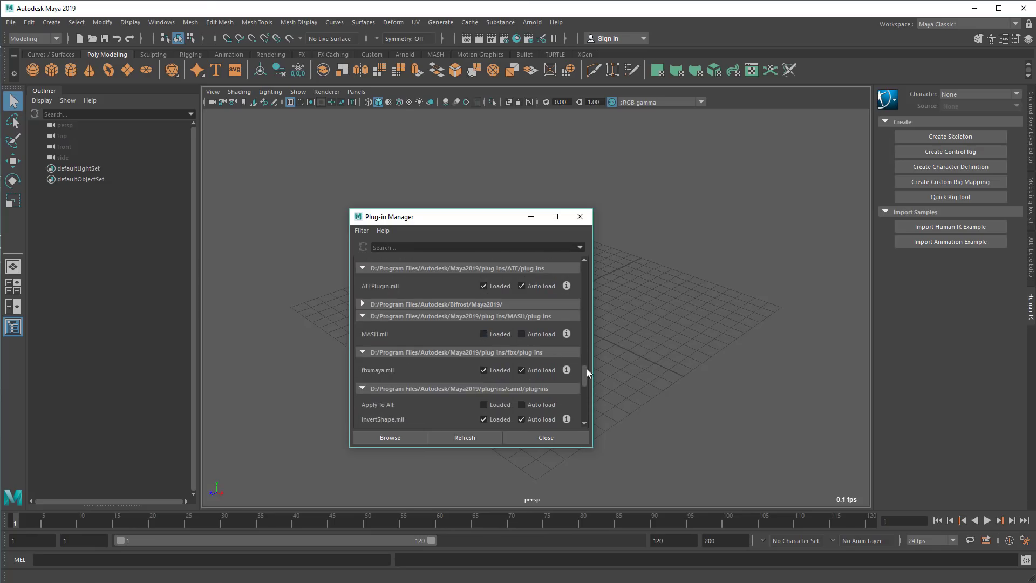
pyautogui.moveTo(586, 370); pyautogui.dragTo(593, 398)
pyautogui.click(500, 361)
pyautogui.click(502, 323)
# - Unload AbcExport, AbcImport and gpuCache with auto load off, close the manager, and quit Maya
pyautogui.moveTo(584, 412); pyautogui.dragTo(585, 278)
pyautogui.click(505, 305)
pyautogui.click(531, 304)
pyautogui.click(510, 317)
pyautogui.click(532, 316)
pyautogui.moveTo(582, 272); pyautogui.dragTo(588, 297)
pyautogui.click(497, 391)
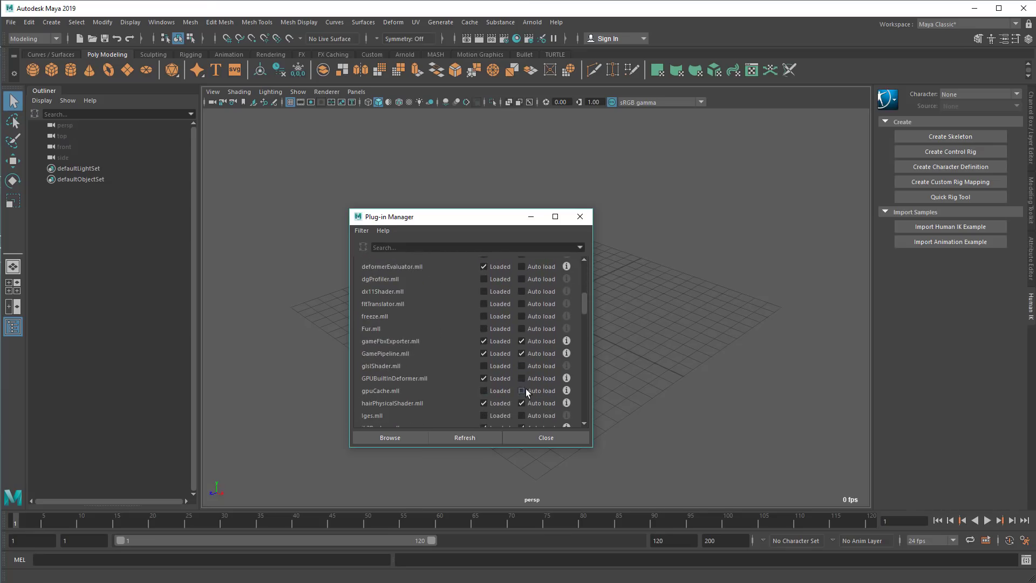
pyautogui.click(521, 392)
pyautogui.click(552, 435)
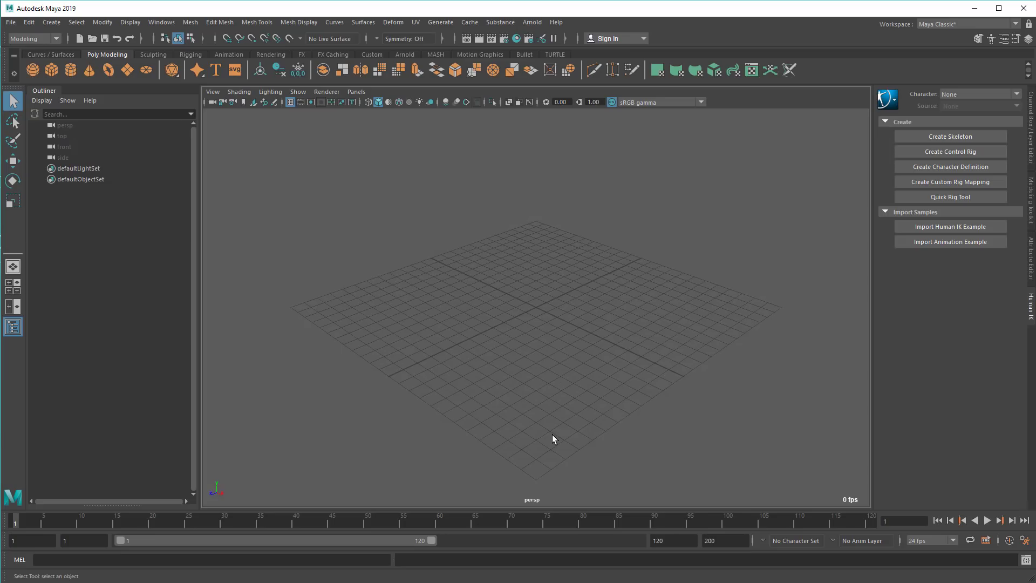
pyautogui.click(1020, 11)
# - Quit without saving the empty scene and relaunch Maya 2019 from the desktop shortcut
pyautogui.click(523, 323)
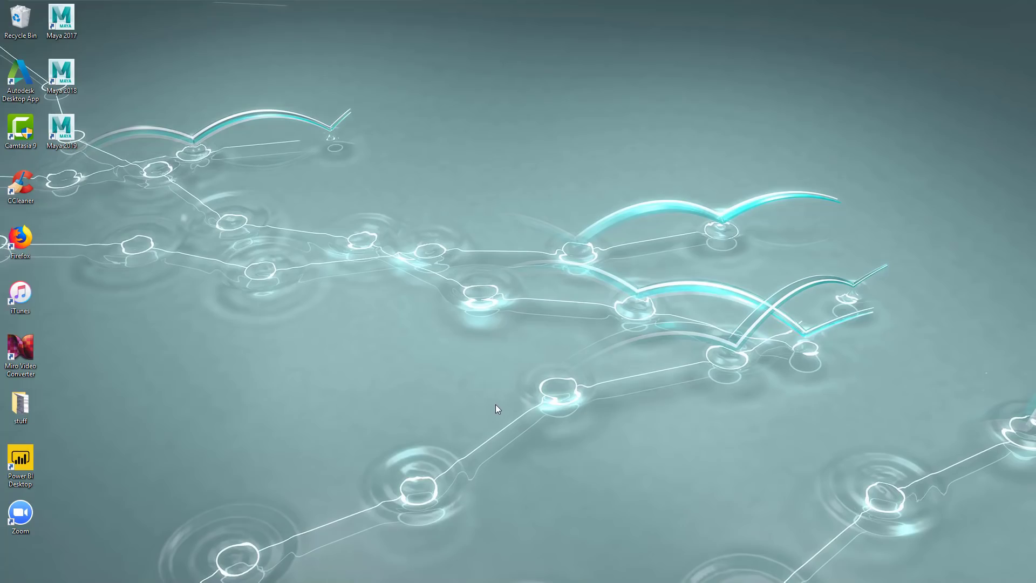
pyautogui.doubleClick(60, 128)
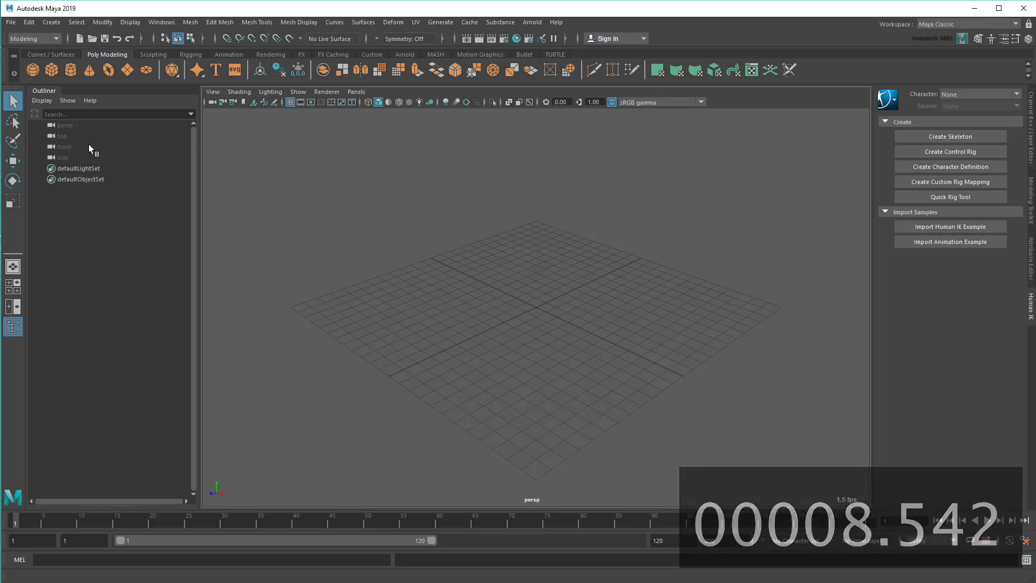
# - Open city_bigger.ma with Load no references, discarding the current scene, and frame the Deli & Grocery corner
pyautogui.click(10, 22)
pyautogui.click(29, 51)
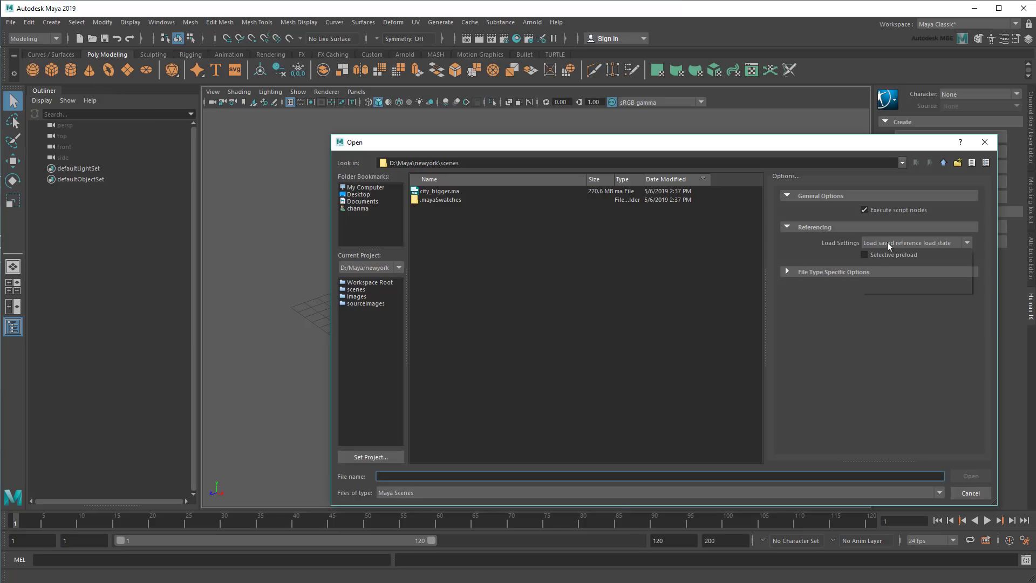
pyautogui.click(887, 242)
pyautogui.click(921, 289)
pyautogui.click(456, 193)
pyautogui.click(970, 475)
pyautogui.click(505, 320)
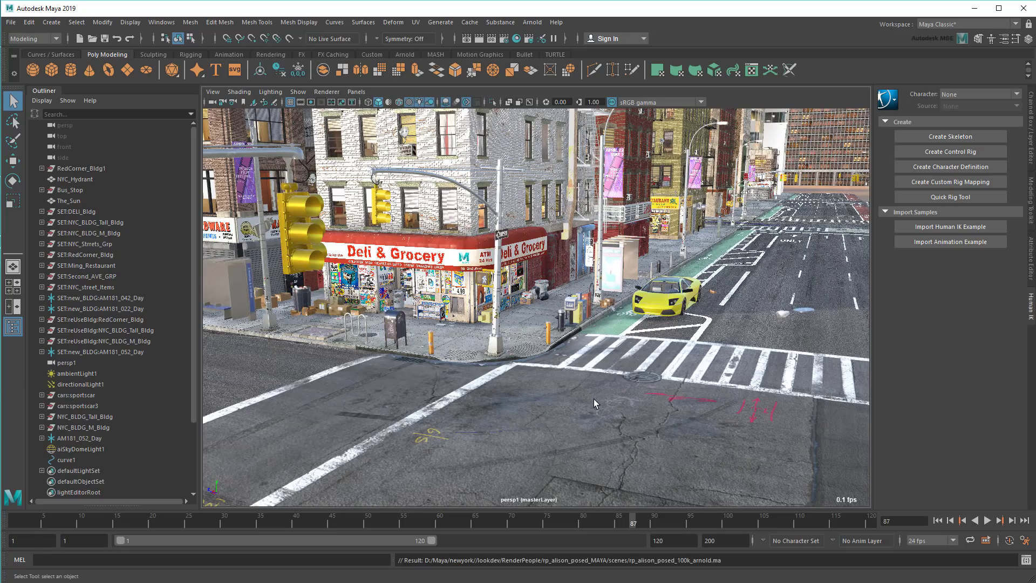
pyautogui.scroll(5, 581, 402)
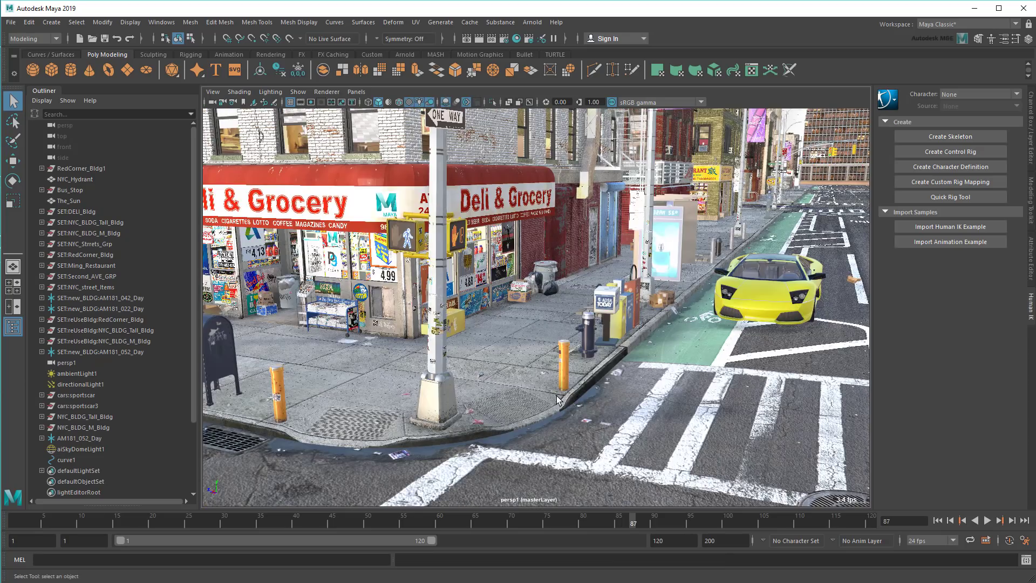
pyautogui.keyDown('alt'); pyautogui.moveTo(558, 399); pyautogui.dragTo(632, 405, button='middle'); pyautogui.keyUp('alt')
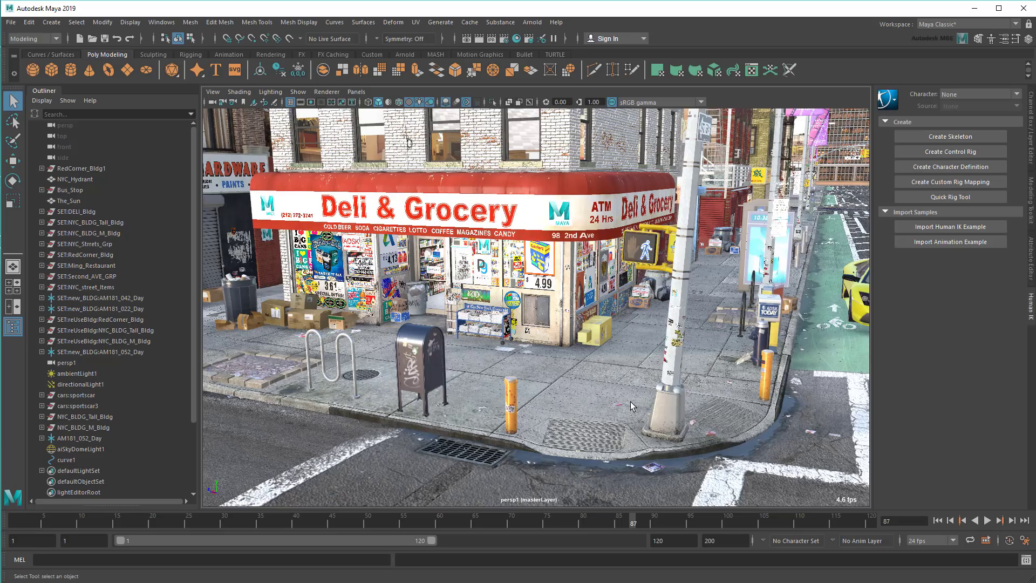
# - In the Reference Editor, load the rp_alison_posed, rp_richard, rp_shawn and rp_sophia references
pyautogui.click(10, 22)
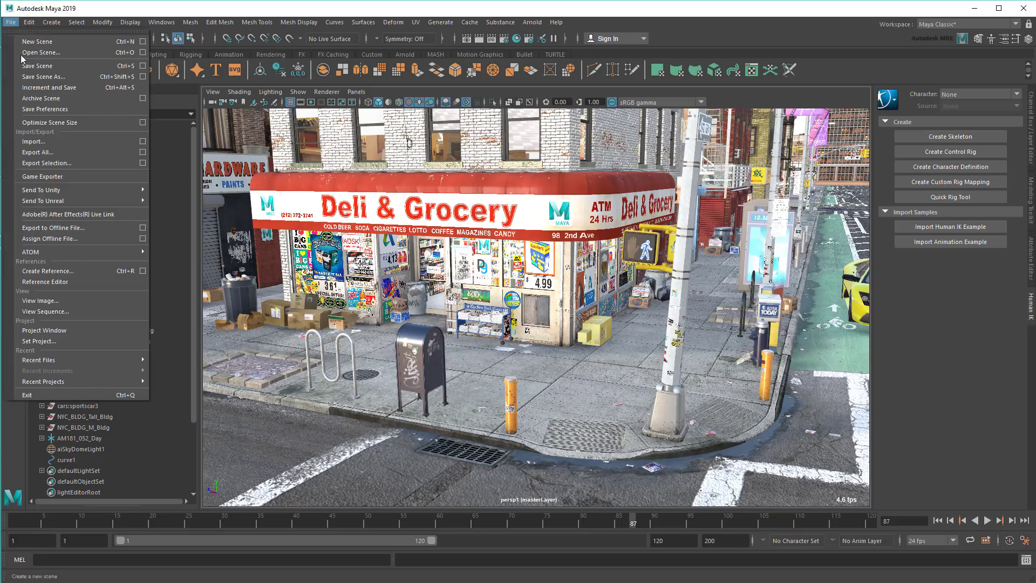
pyautogui.click(80, 281)
pyautogui.click(155, 216)
pyautogui.click(156, 227)
pyautogui.click(155, 238)
pyautogui.click(156, 249)
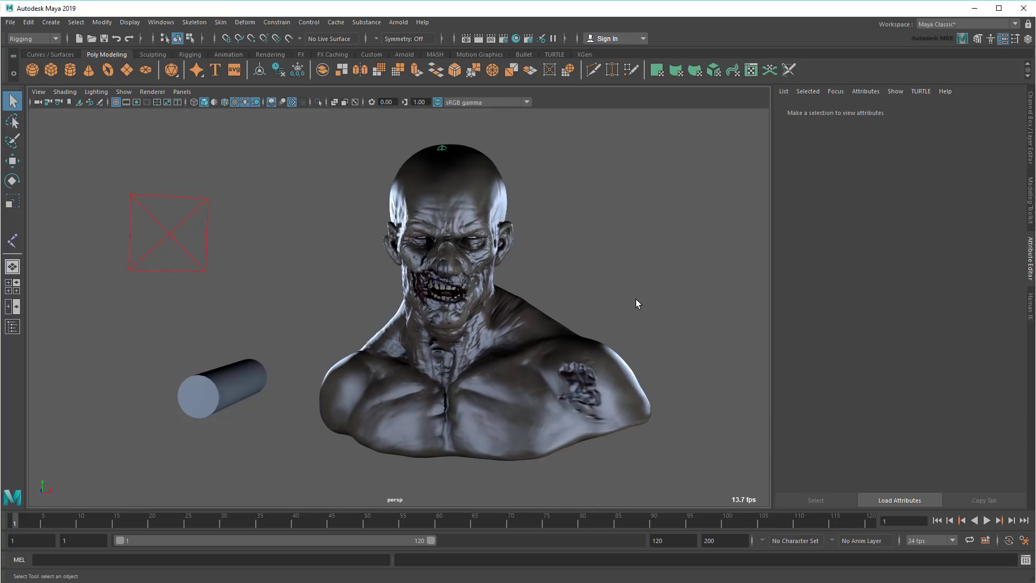
# - Select the cylinder, expand its Smooth Mesh settings and switch it to smooth mesh preview
pyautogui.click(244, 381)
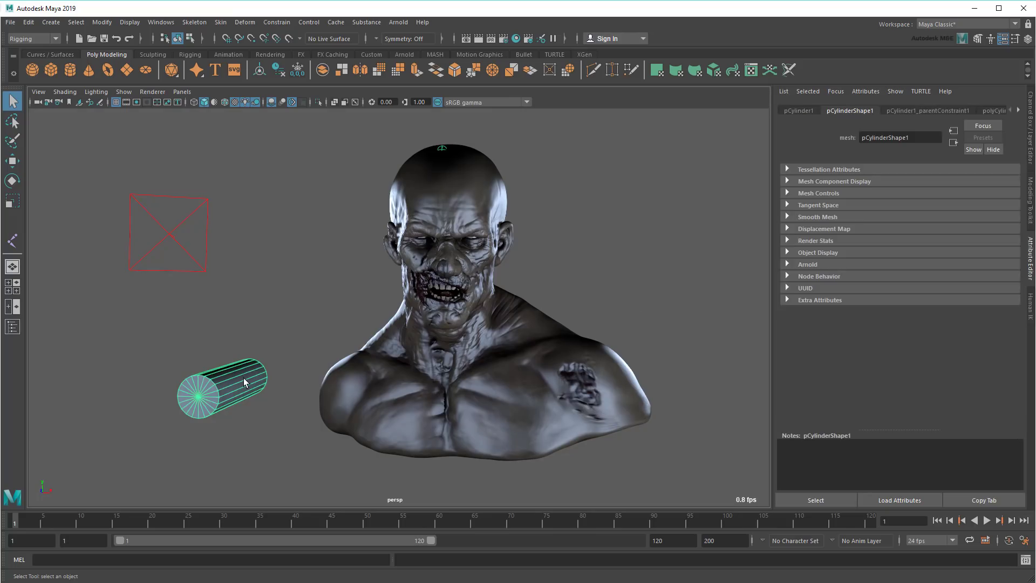
pyautogui.click(828, 218)
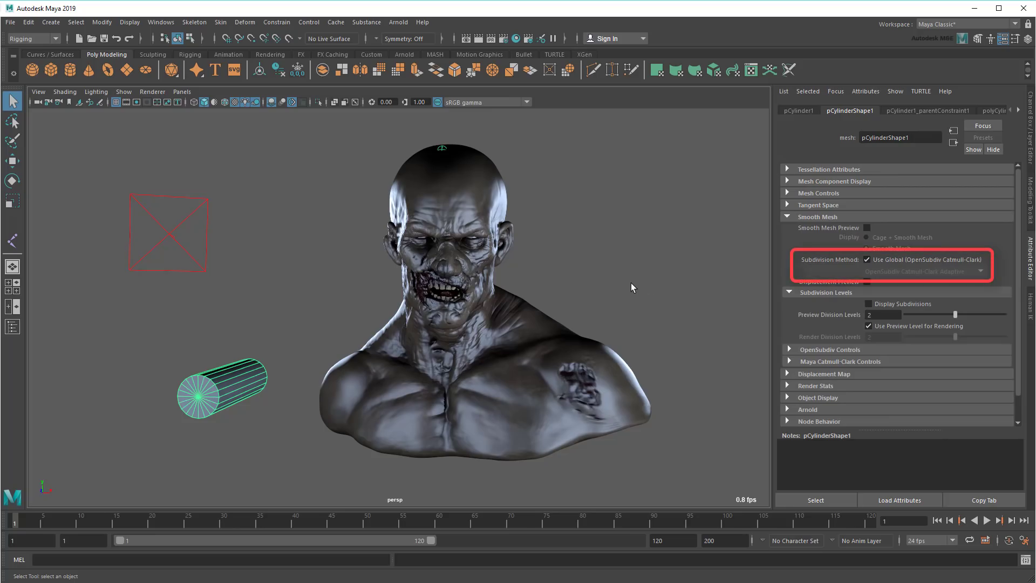
pyautogui.keyDown('alt'); pyautogui.moveTo(374, 318); pyautogui.dragTo(426, 313); pyautogui.keyUp('alt')
pyautogui.keyDown('alt'); pyautogui.moveTo(425, 312); pyautogui.dragTo(446, 308, button='right'); pyautogui.keyUp('alt')
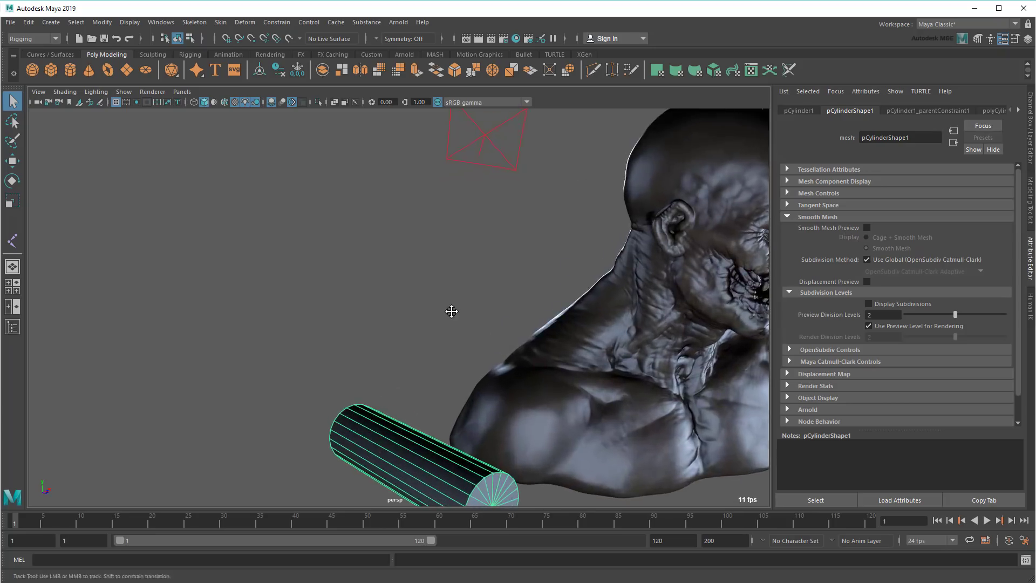
pyautogui.keyDown('alt'); pyautogui.moveTo(446, 308); pyautogui.dragTo(401, 271, button='middle'); pyautogui.keyUp('alt')
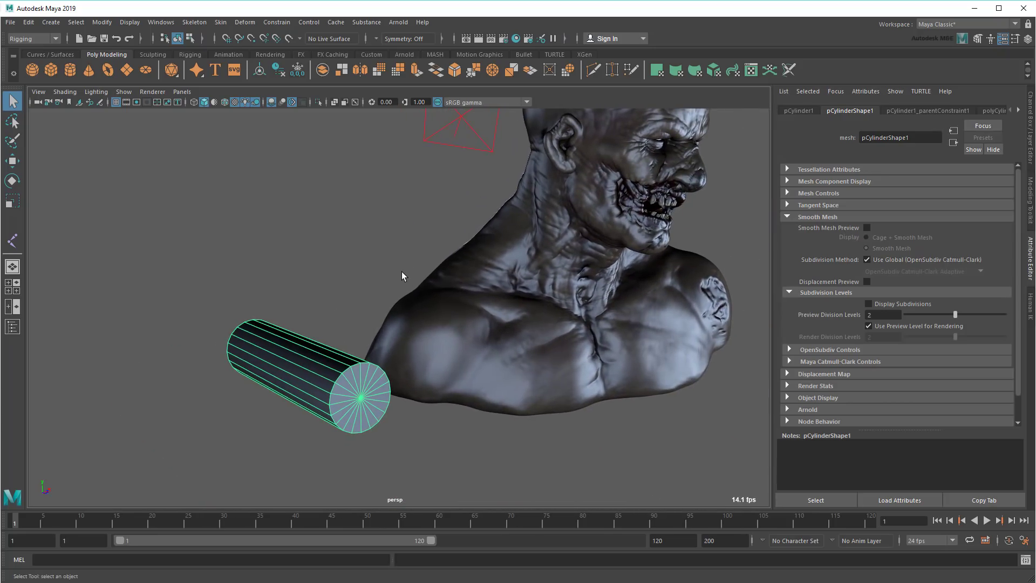
pyautogui.keyDown('alt'); pyautogui.moveTo(401, 270); pyautogui.dragTo(455, 271, button='right'); pyautogui.keyUp('alt')
pyautogui.keyDown('alt'); pyautogui.moveTo(455, 272); pyautogui.dragTo(454, 276, button='middle'); pyautogui.keyUp('alt')
pyautogui.press('3')
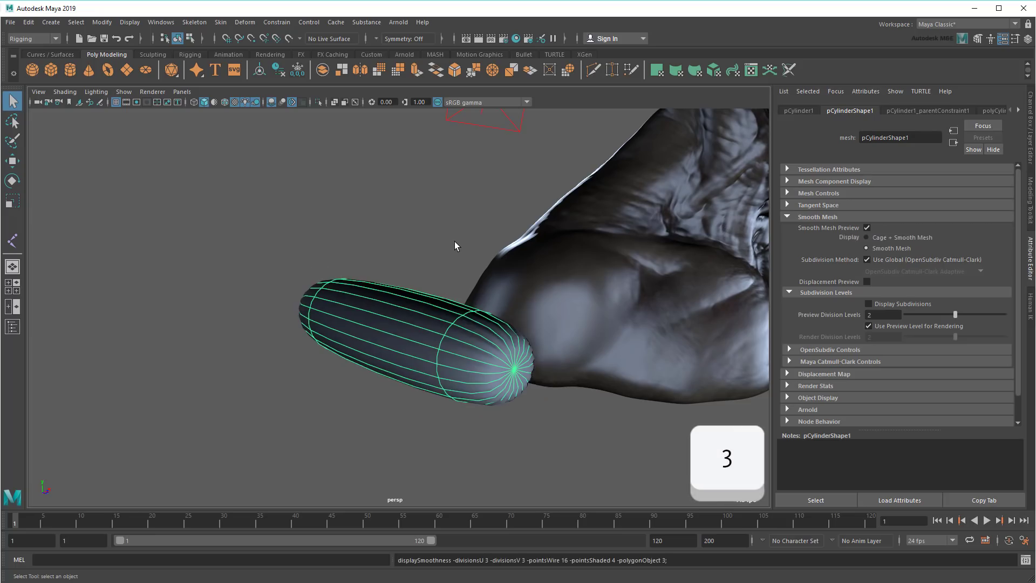
# - Select the zombie head mesh, then frame the view on the cylinder
pyautogui.keyDown('alt'); pyautogui.moveTo(562, 257); pyautogui.dragTo(453, 335, button='right'); pyautogui.keyUp('alt')
pyautogui.keyDown('alt'); pyautogui.moveTo(453, 335); pyautogui.dragTo(481, 284); pyautogui.keyUp('alt')
pyautogui.click(481, 284)
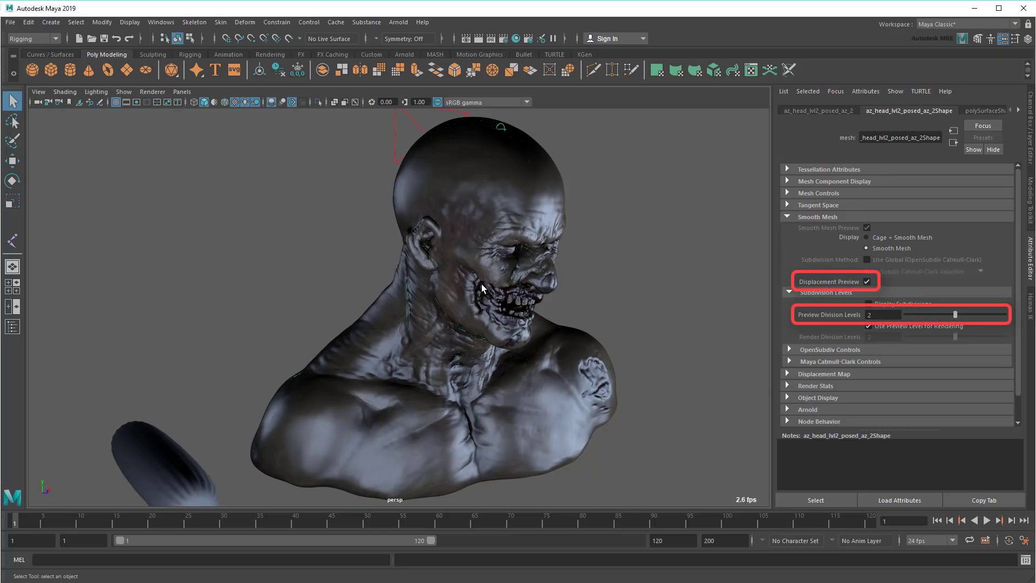
pyautogui.keyDown('alt'); pyautogui.moveTo(484, 286); pyautogui.dragTo(354, 282); pyautogui.keyUp('alt')
pyautogui.keyDown('alt'); pyautogui.moveTo(354, 282); pyautogui.dragTo(407, 264, button='right'); pyautogui.keyUp('alt')
# - Untick Use Global on the cylinder's smooth mesh and hide selection highlighting in the viewport
pyautogui.click(407, 291)
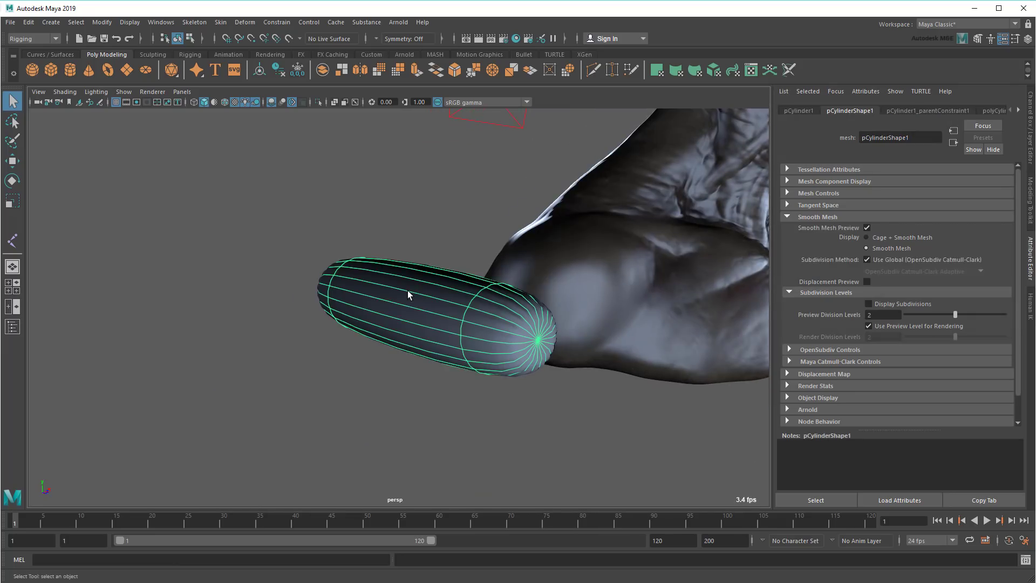
pyautogui.click(885, 260)
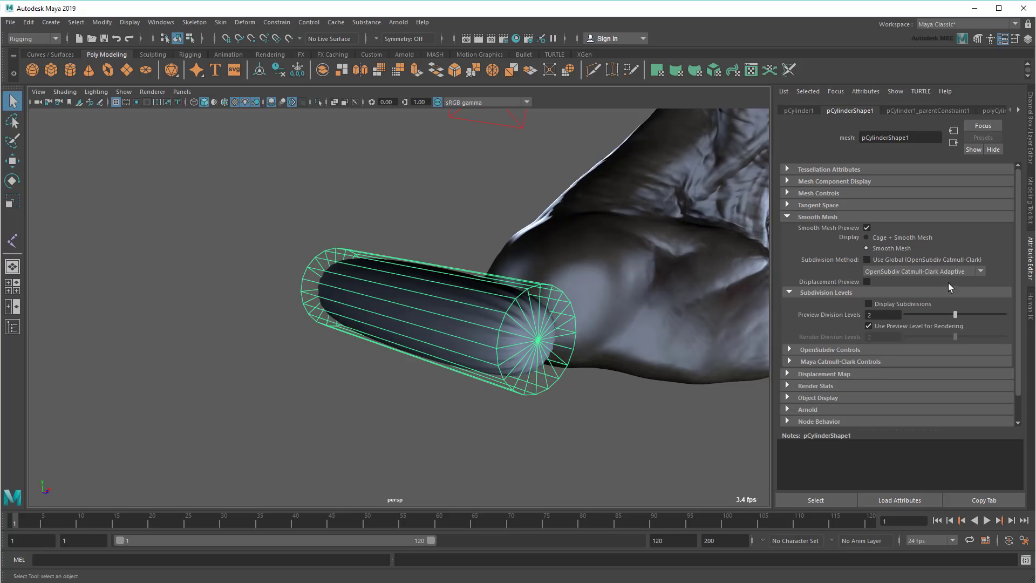
pyautogui.click(124, 92)
pyautogui.click(156, 565)
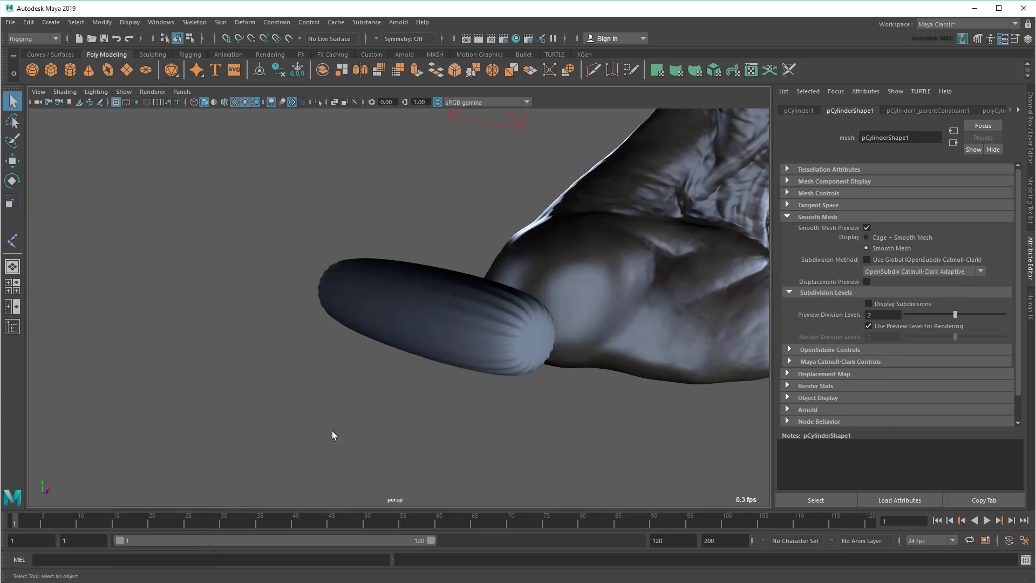
# - Compare global and adaptive subdivision on the cylinder, leaving it on adaptive
pyautogui.keyDown('alt'); pyautogui.moveTo(529, 418); pyautogui.dragTo(581, 439, button='right'); pyautogui.keyUp('alt')
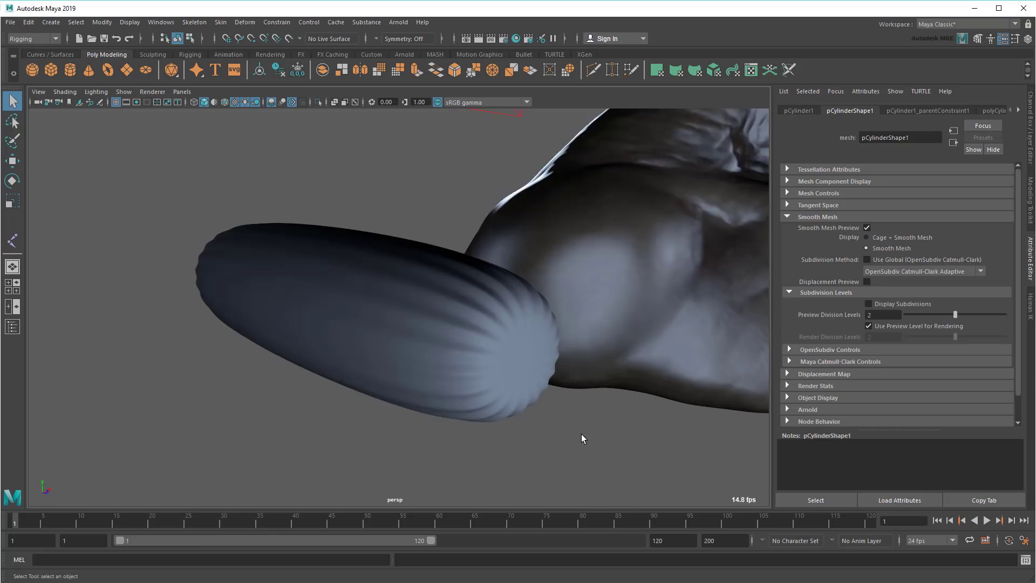
pyautogui.click(878, 256)
pyautogui.click(877, 256)
pyautogui.click(879, 257)
pyautogui.click(879, 257)
# - Turn off the zombie head's Displacement Preview and set it to use global subdivision
pyautogui.scroll(-5, 558, 451)
pyautogui.keyDown('alt'); pyautogui.moveTo(558, 451); pyautogui.dragTo(517, 479, button='middle'); pyautogui.keyUp('alt')
pyautogui.keyDown('alt'); pyautogui.moveTo(517, 479); pyautogui.dragTo(522, 449); pyautogui.keyUp('alt')
pyautogui.scroll(-2, 522, 448)
pyautogui.click(517, 391)
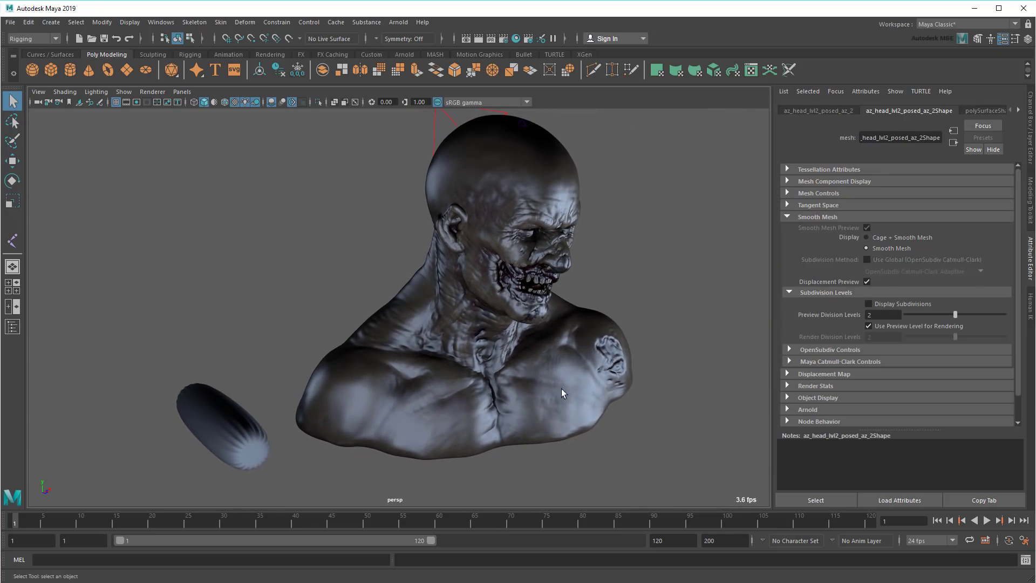
pyautogui.click(867, 282)
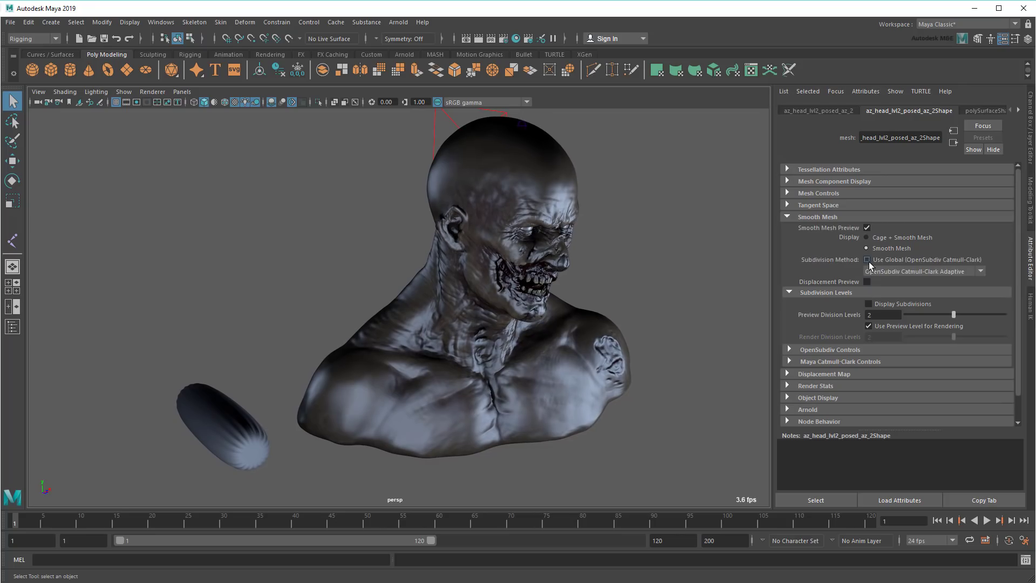
pyautogui.click(867, 260)
pyautogui.keyDown('alt'); pyautogui.moveTo(621, 378); pyautogui.dragTo(648, 381); pyautogui.keyUp('alt')
pyautogui.keyDown('alt'); pyautogui.moveTo(636, 374); pyautogui.dragTo(665, 357, button='right'); pyautogui.keyUp('alt')
pyautogui.moveTo(665, 357)
pyautogui.keyDown('alt'); pyautogui.mouseDown()
pyautogui.moveTo(705, 363)
pyautogui.moveTo(664, 384)
pyautogui.moveTo(661, 357)
pyautogui.moveTo(677, 360)
pyautogui.mouseUp(); pyautogui.keyUp('alt')
# - Toggle Highlight Affected, then select joint1 in the Outliner to see which mesh it affects
pyautogui.click(129, 22)
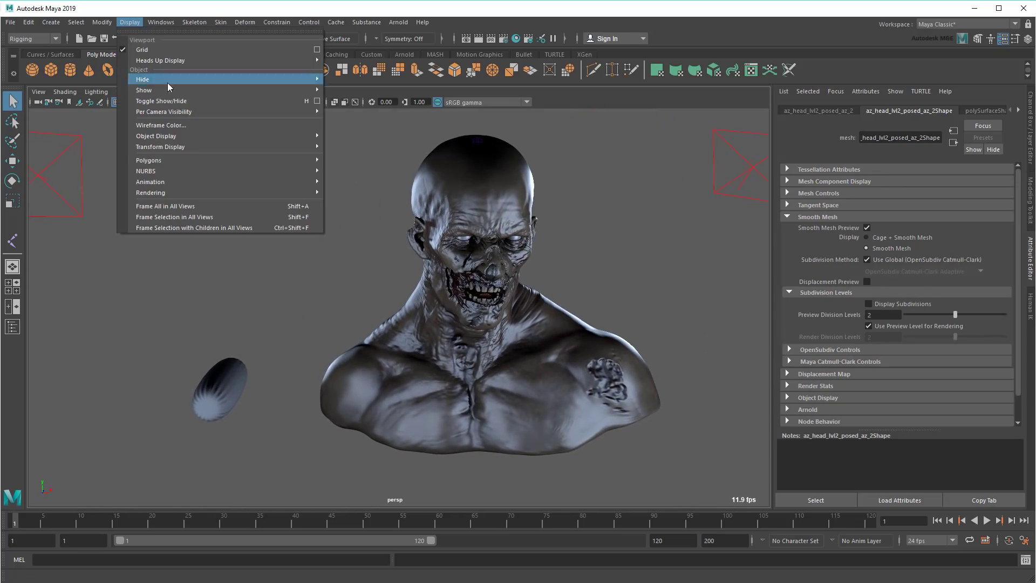
pyautogui.moveTo(208, 181)
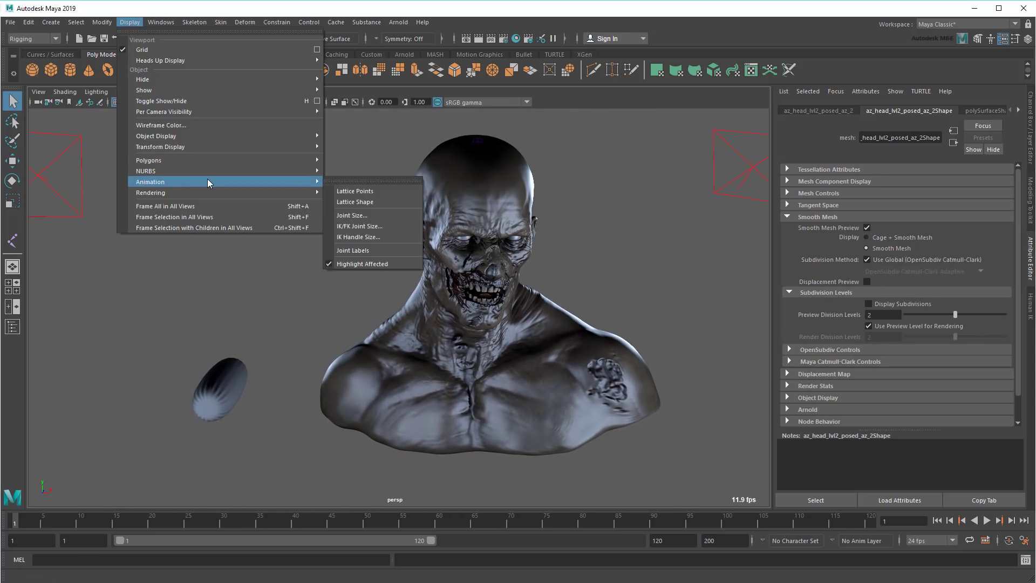
pyautogui.click(413, 264)
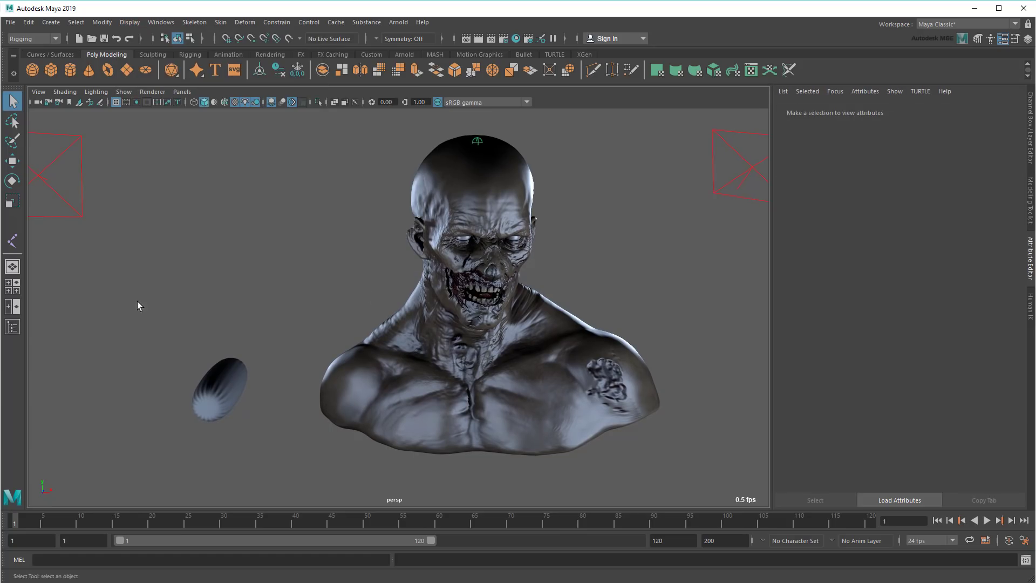
pyautogui.click(13, 326)
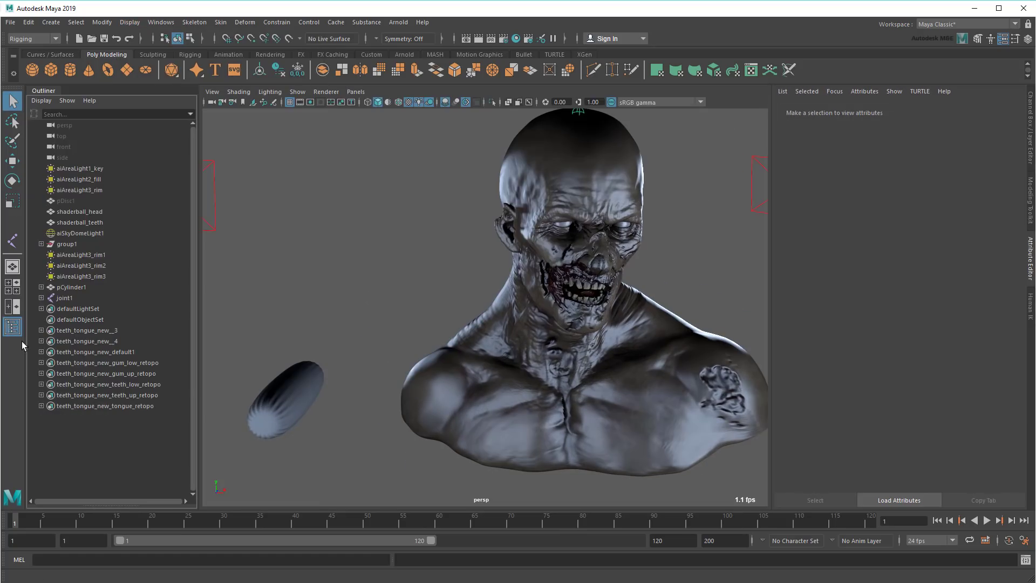
pyautogui.click(68, 298)
pyautogui.click(367, 103)
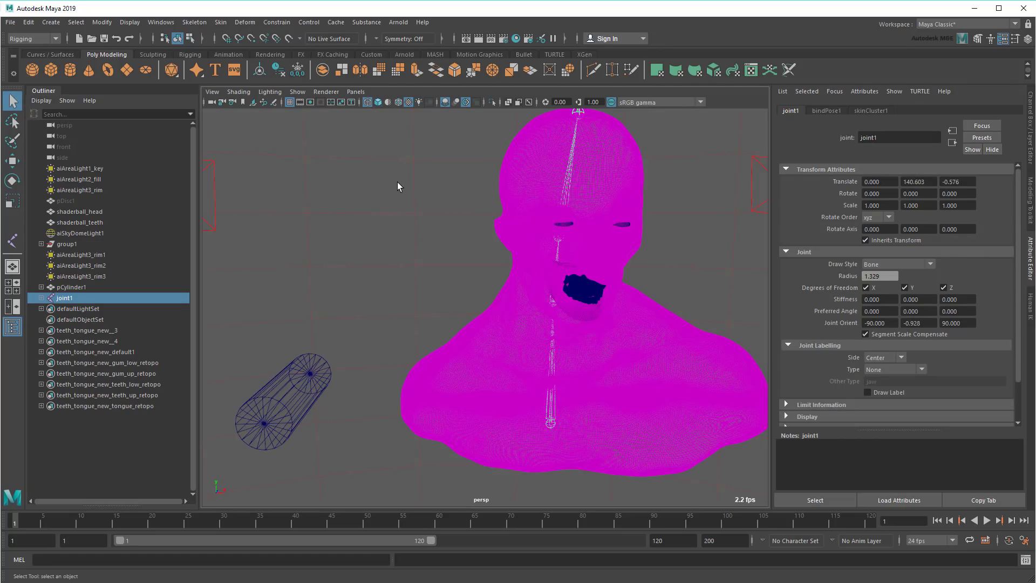
# - Uncheck Display > Animation > Highlight Affected so the bound head stays unhighlighted
pyautogui.keyDown('alt'); pyautogui.moveTo(397, 187); pyautogui.dragTo(381, 189, button='middle'); pyautogui.keyUp('alt')
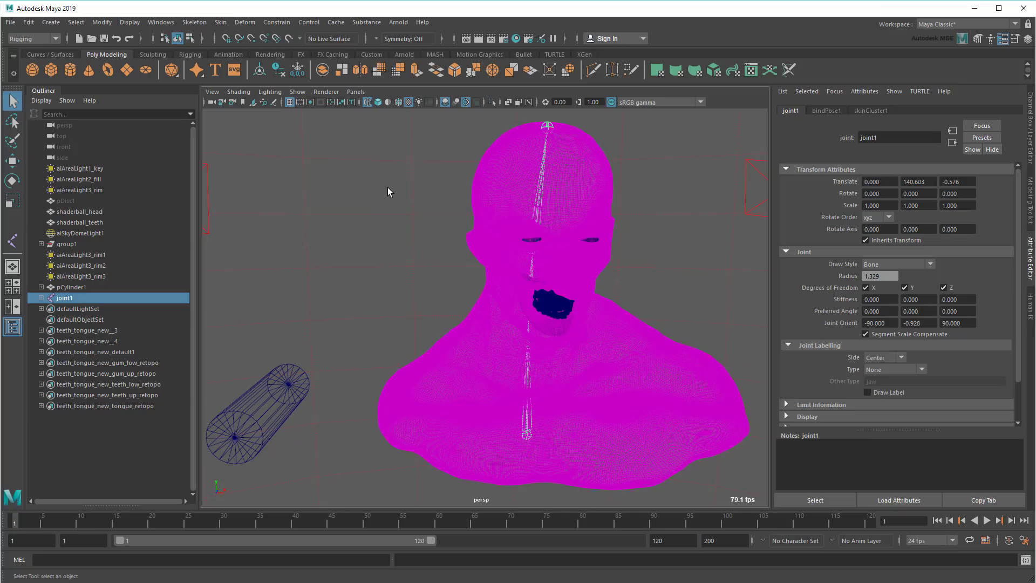
pyautogui.click(127, 23)
pyautogui.moveTo(183, 181)
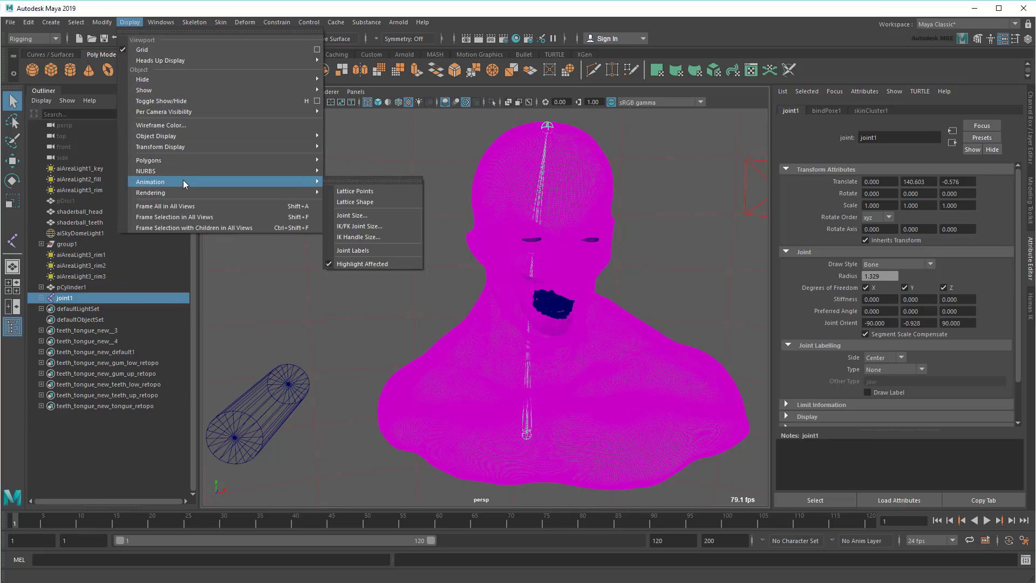
pyautogui.click(361, 264)
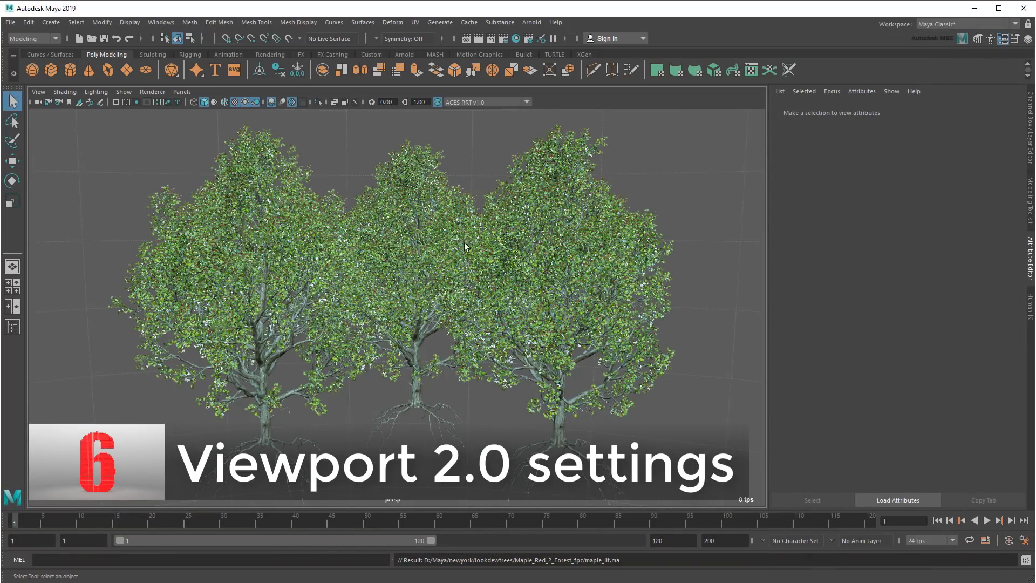
# - In Viewport 2.0 settings, set the Floating Point Render Target format to R16G16B16A16_FLOAT and disable it
pyautogui.click(141, 93)
pyautogui.click(214, 111)
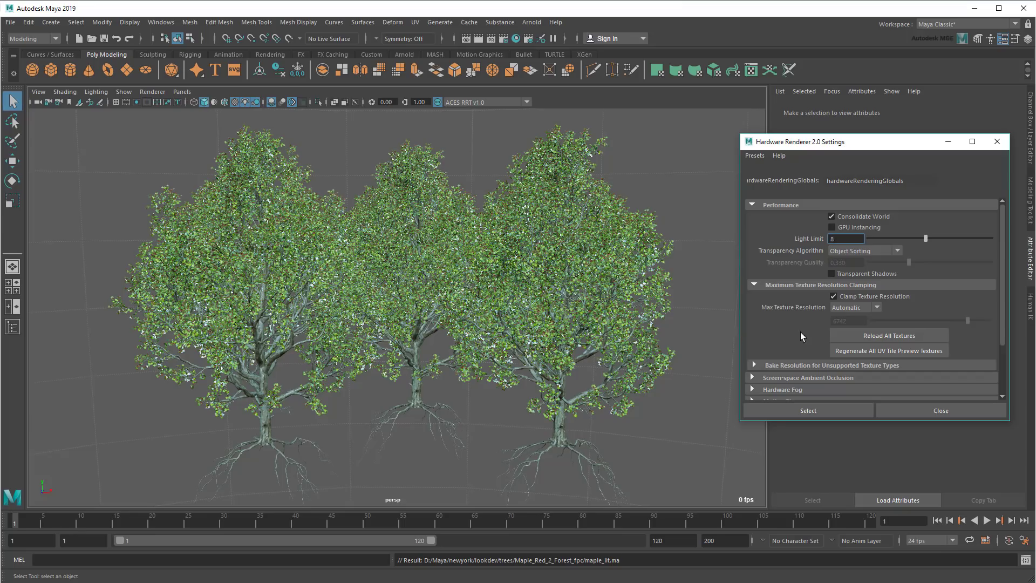
pyautogui.scroll(-3, 801, 331)
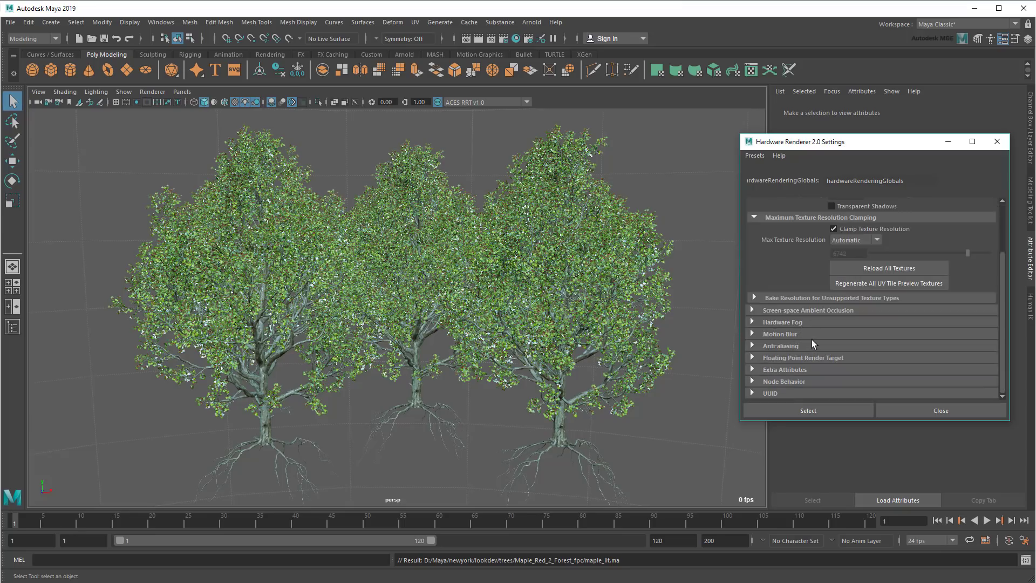
pyautogui.click(856, 357)
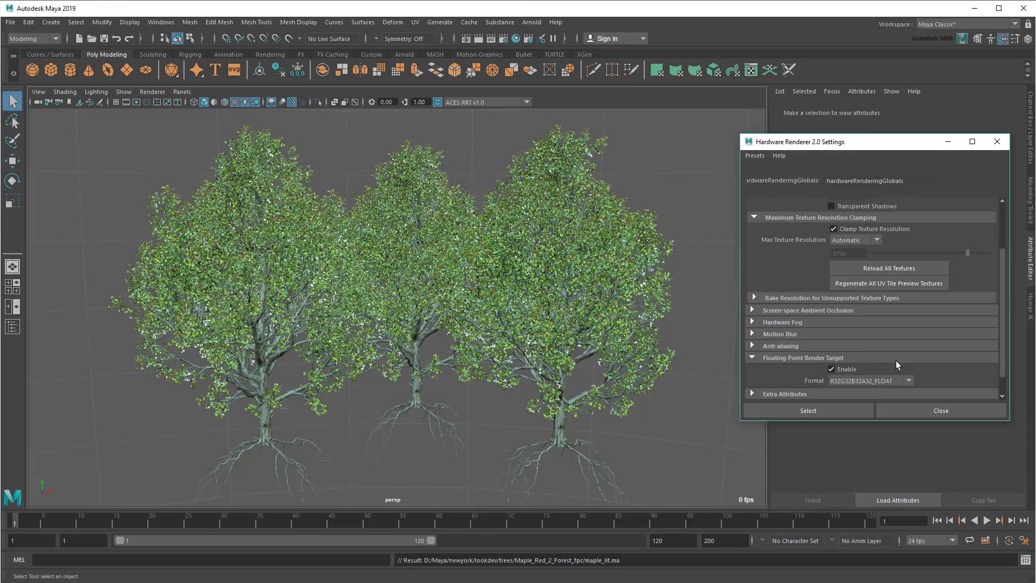
pyautogui.scroll(10, 393, 309)
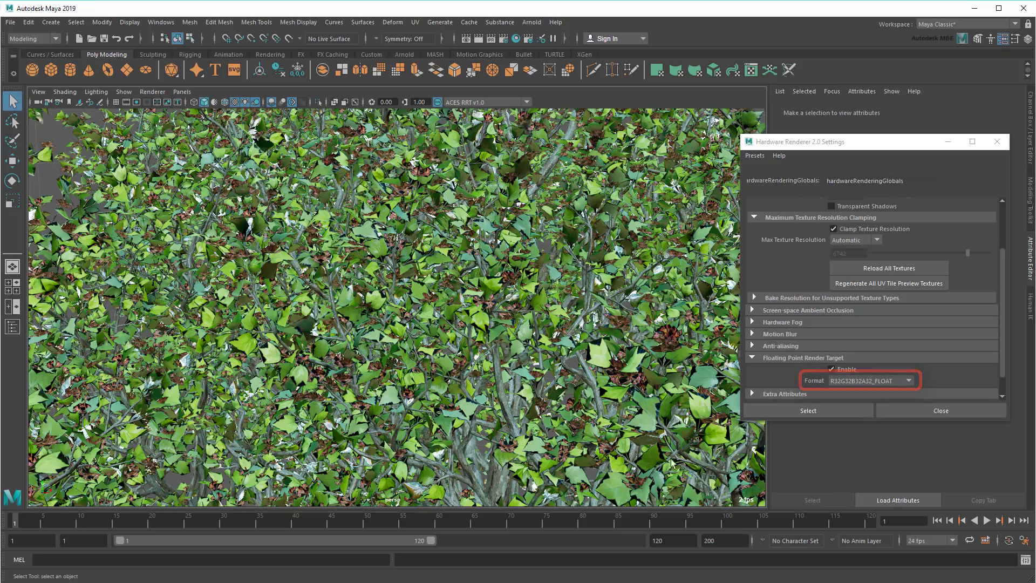
pyautogui.click(907, 381)
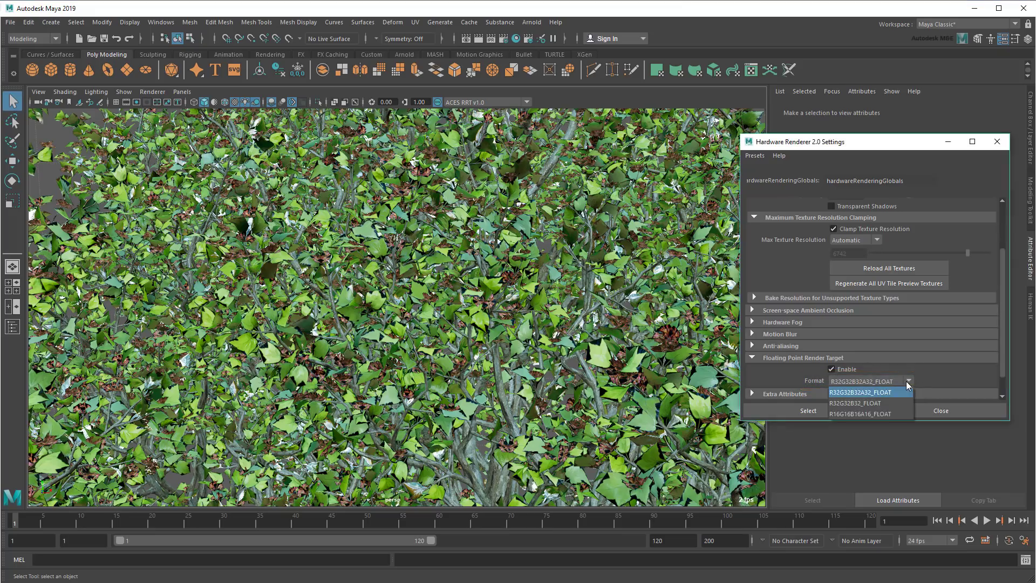
pyautogui.click(893, 413)
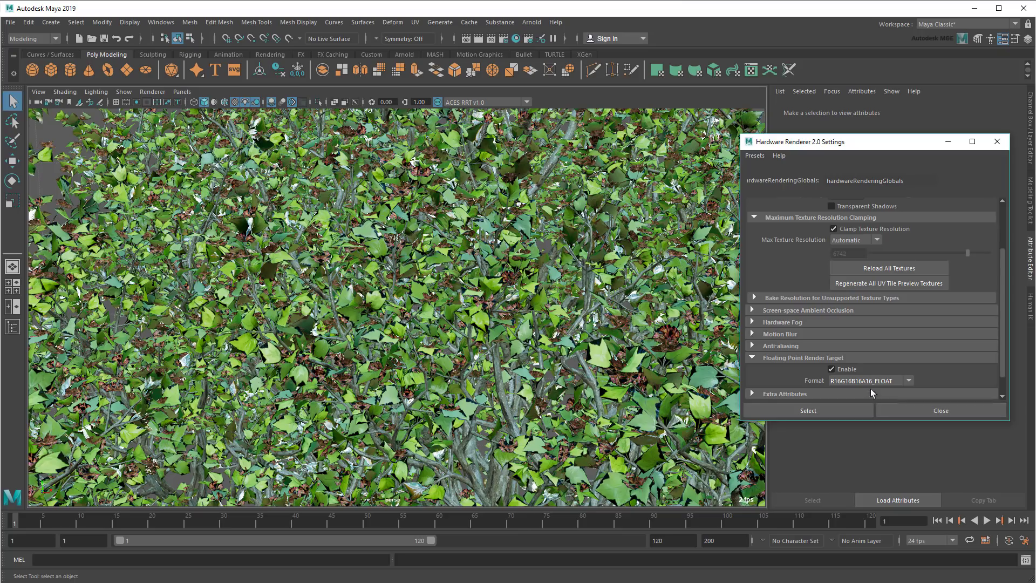
pyautogui.click(831, 369)
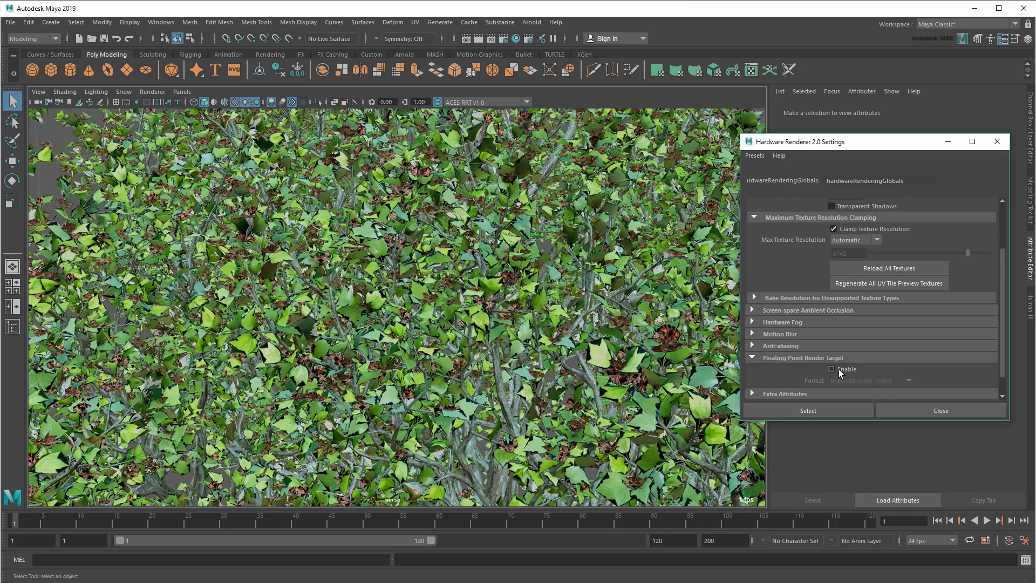
# - Compare the floating point render target on and off, leaving it disabled
pyautogui.keyDown('alt'); pyautogui.moveTo(297, 282); pyautogui.dragTo(250, 288, button='middle'); pyautogui.keyUp('alt')
pyautogui.scroll(3, 250, 289)
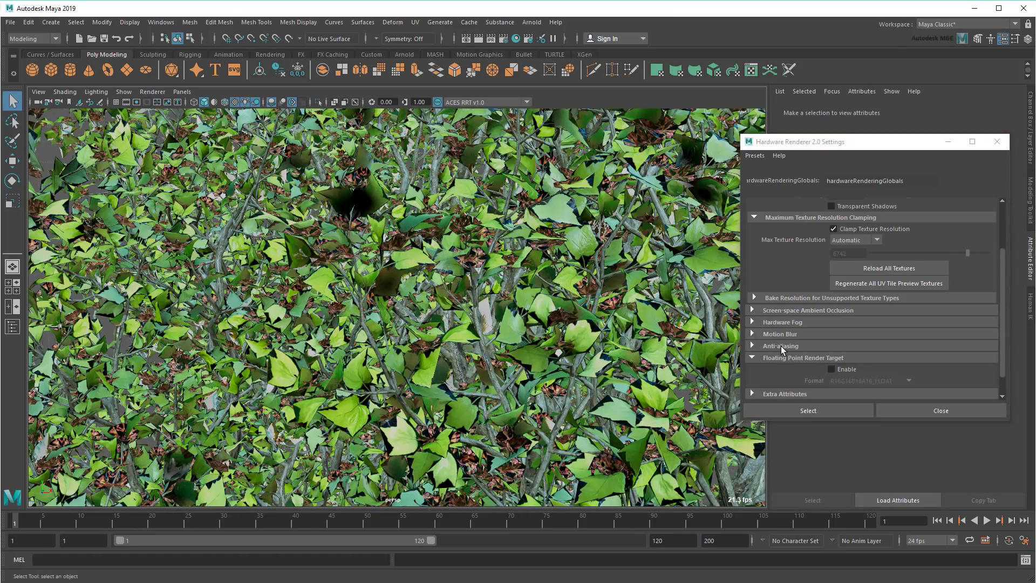
pyautogui.click(849, 369)
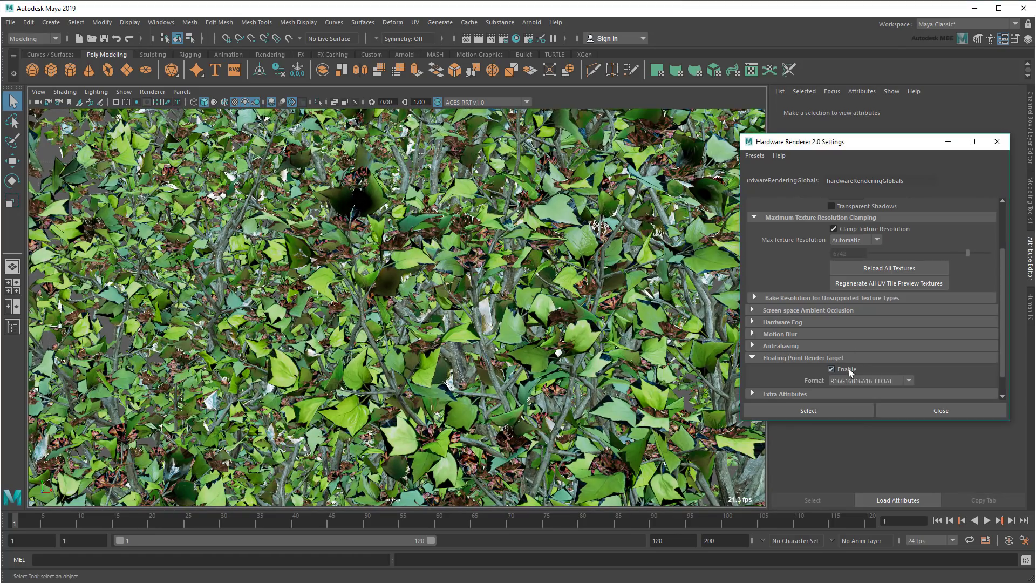
pyautogui.click(850, 368)
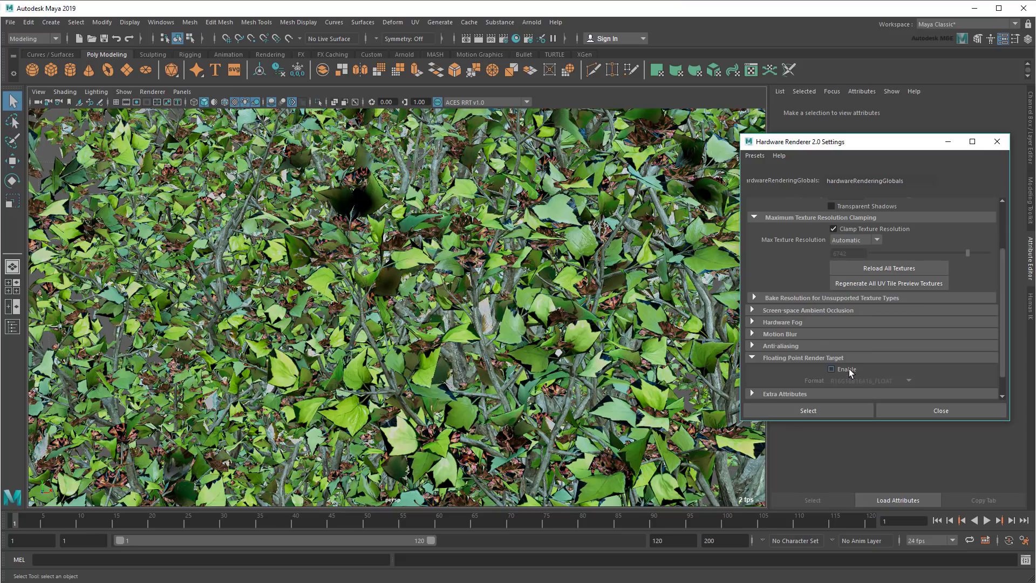
pyautogui.click(850, 368)
pyautogui.click(850, 368)
pyautogui.click(989, 358)
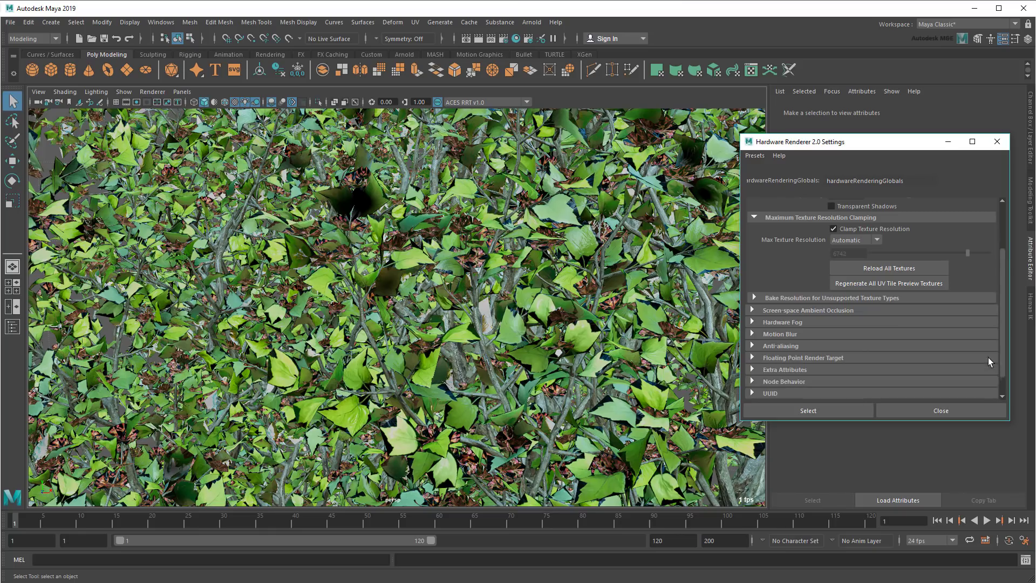
# - Set the Viewport 2.0 Transparency Algorithm to Alpha Cut
pyautogui.scroll(3, 1003, 361)
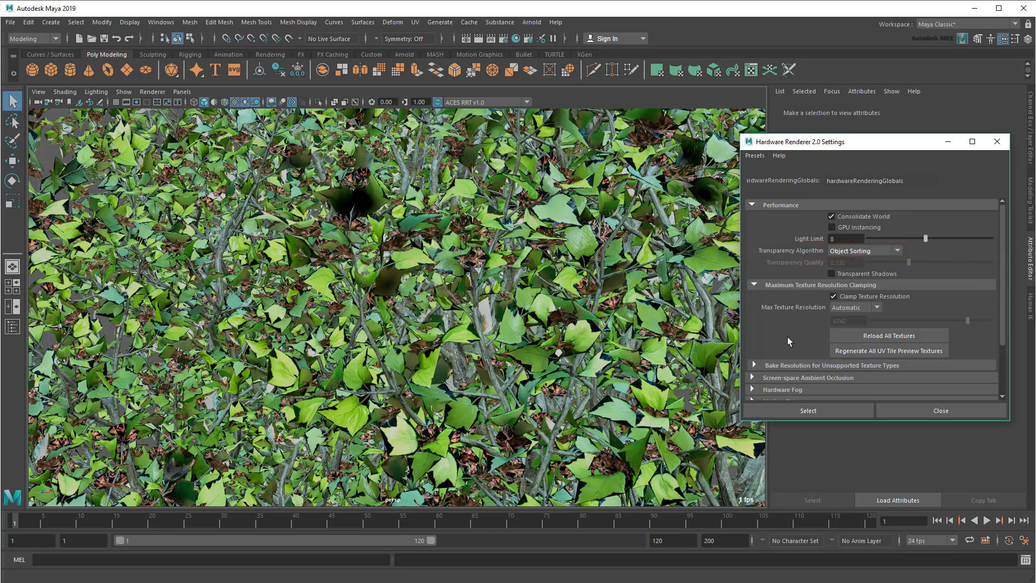
pyautogui.scroll(5, 691, 360)
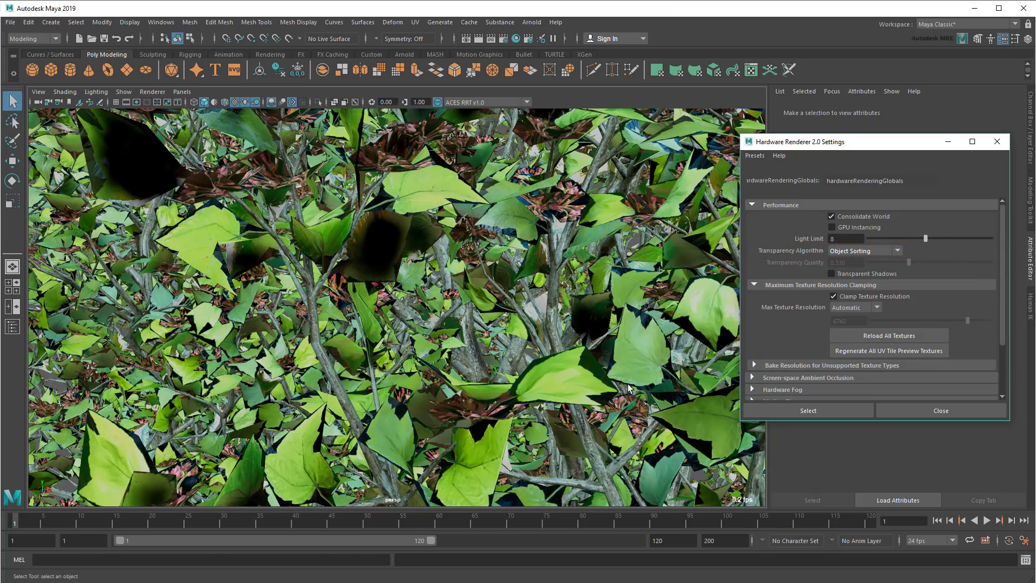
pyautogui.keyDown('alt'); pyautogui.moveTo(627, 384); pyautogui.dragTo(642, 351, button='middle'); pyautogui.keyUp('alt')
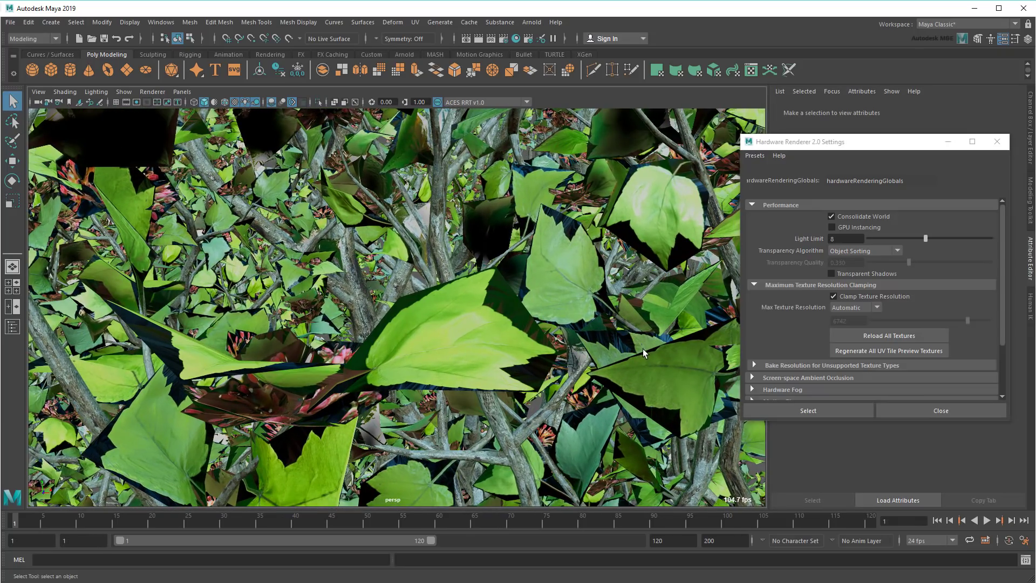
pyautogui.click(898, 250)
pyautogui.click(877, 306)
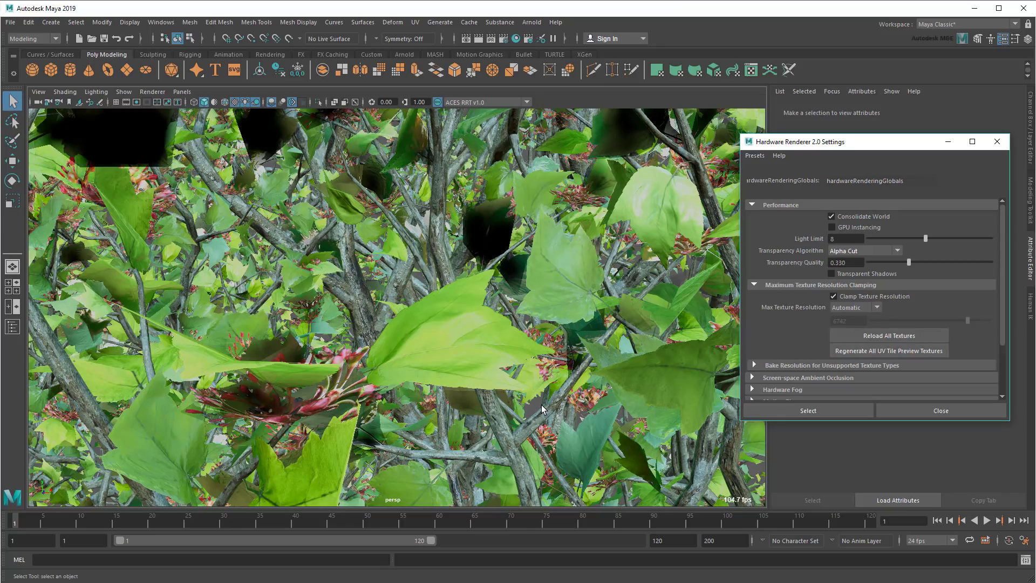
pyautogui.keyDown('alt'); pyautogui.moveTo(542, 408); pyautogui.dragTo(503, 390); pyautogui.keyUp('alt')
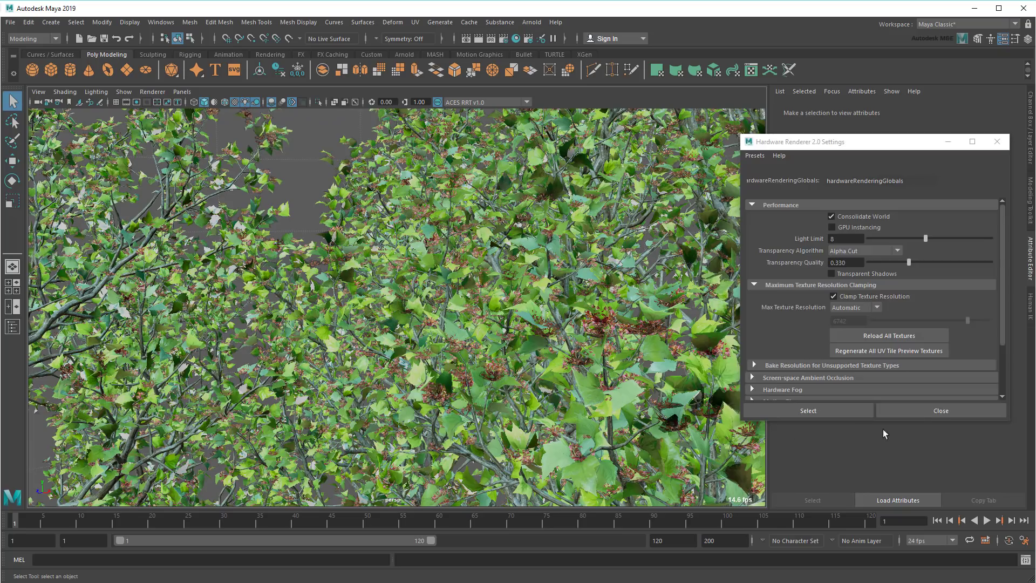
# - Close the renderer settings and inspect a leaf's file134 base colour texture node
pyautogui.click(920, 412)
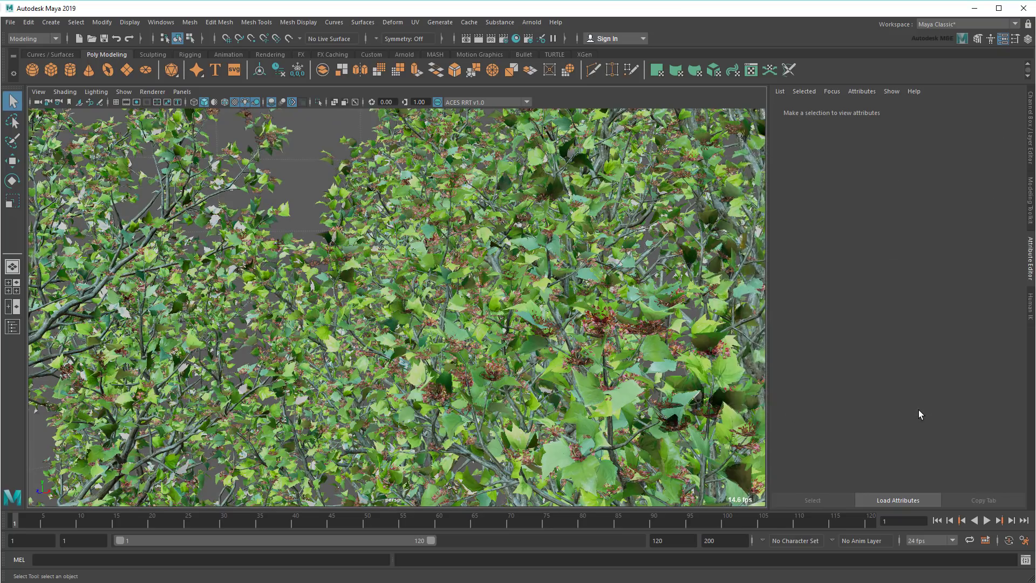
pyautogui.click(535, 346)
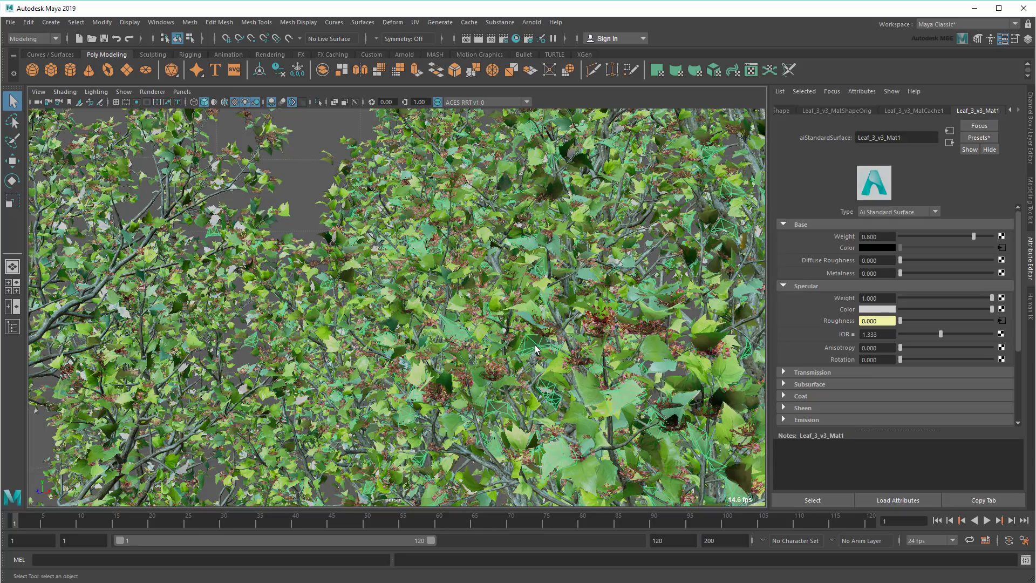
pyautogui.click(1002, 248)
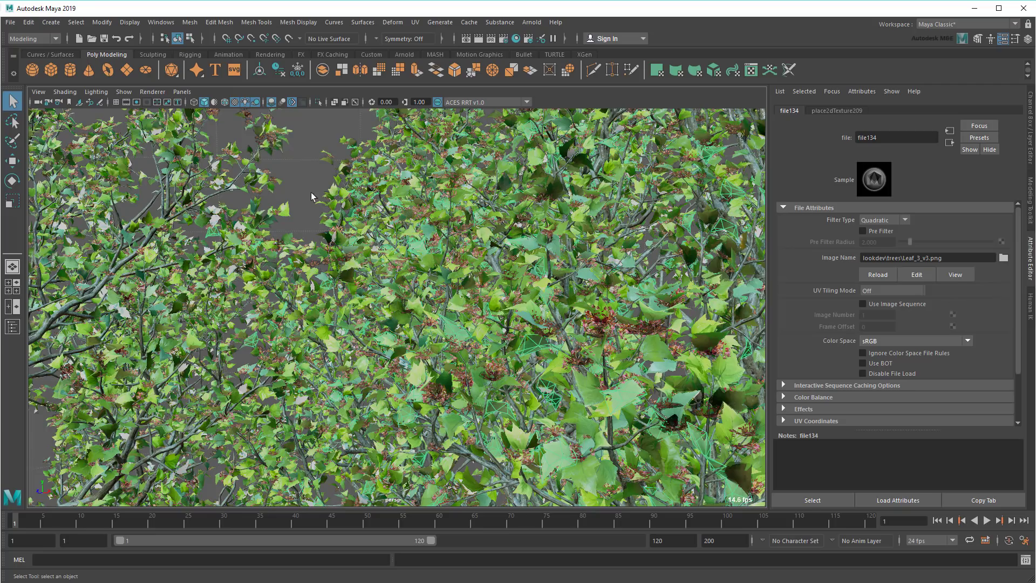
# - Reopen Viewport 2.0 settings and expand Bake Resolution for Unsupported Texture Types
pyautogui.click(152, 92)
pyautogui.click(214, 112)
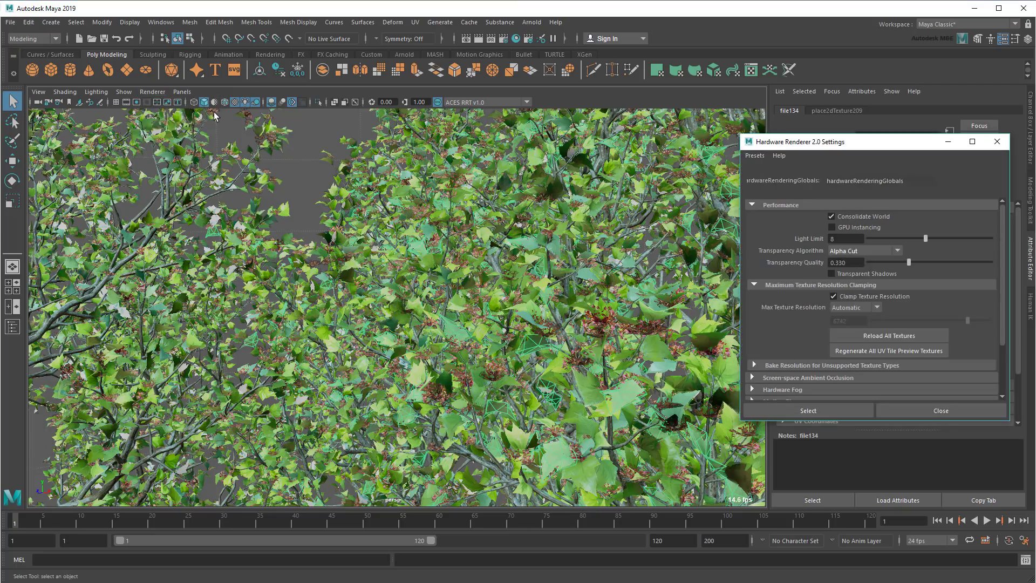
pyautogui.click(833, 364)
pyautogui.scroll(-2, 777, 313)
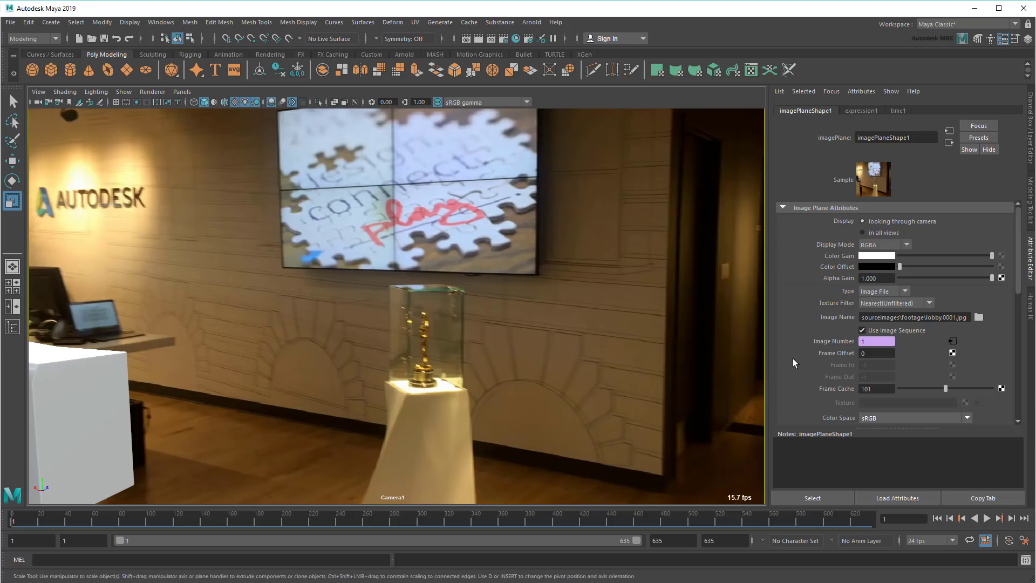
# - Play the lobby.0001.jpg image sequence on Camera1's image plane
pyautogui.click(989, 517)
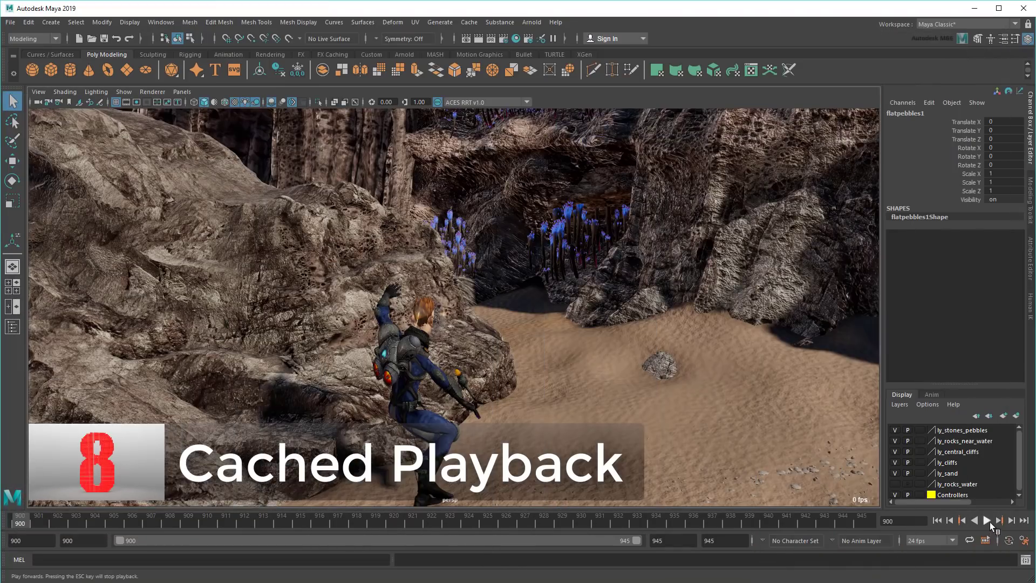
# - Play the cave character animation, stop it and rewind to the range start
pyautogui.click(989, 522)
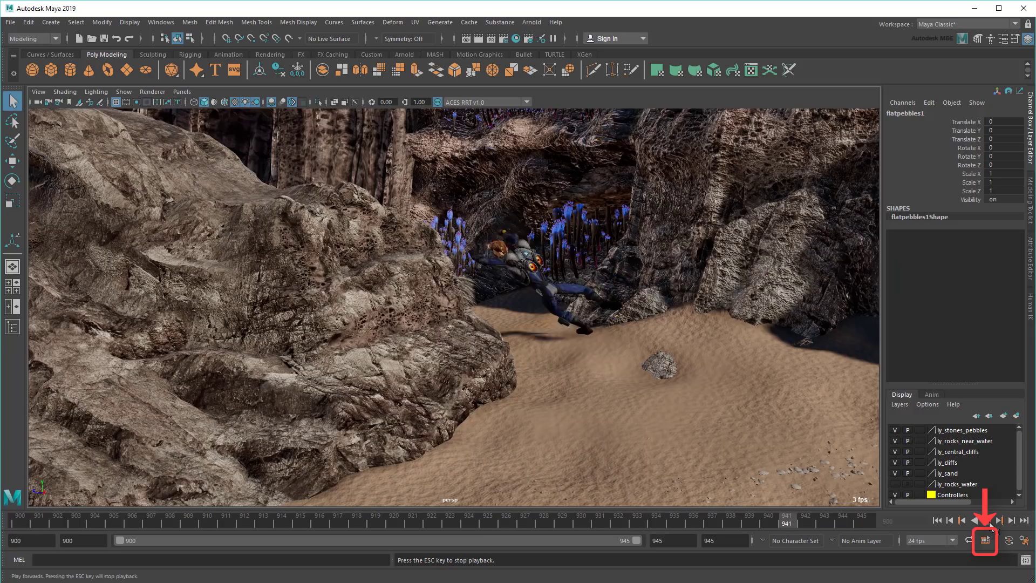
pyautogui.click(987, 520)
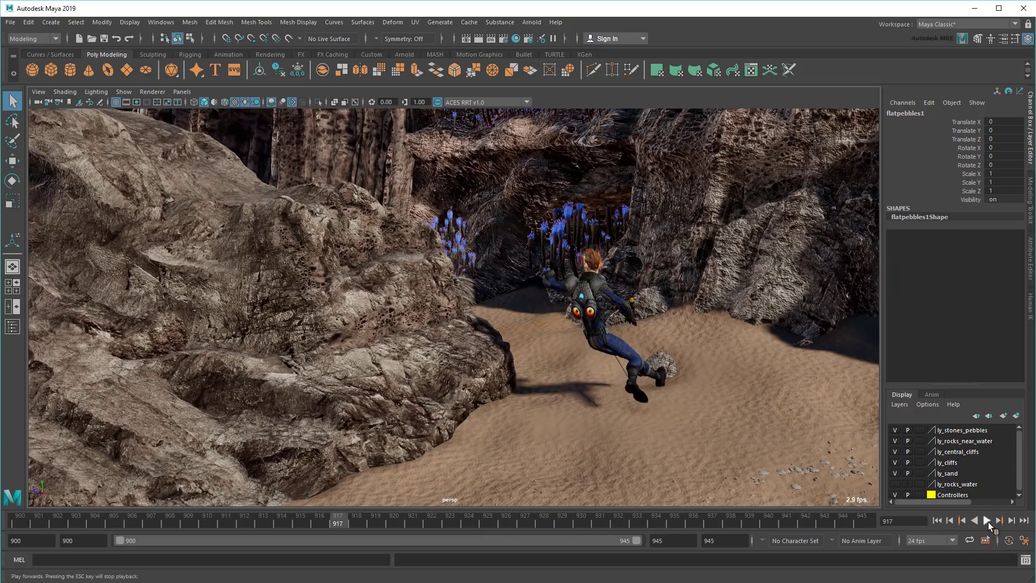
pyautogui.click(937, 521)
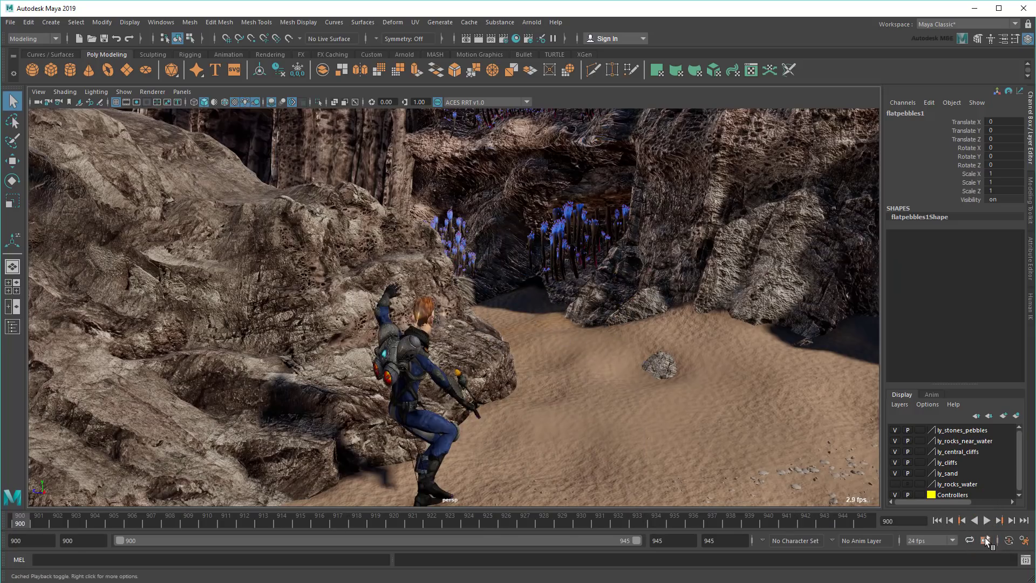
# - Turn on cached playback, replay the animation, and stop it back at frame 900
pyautogui.click(985, 540)
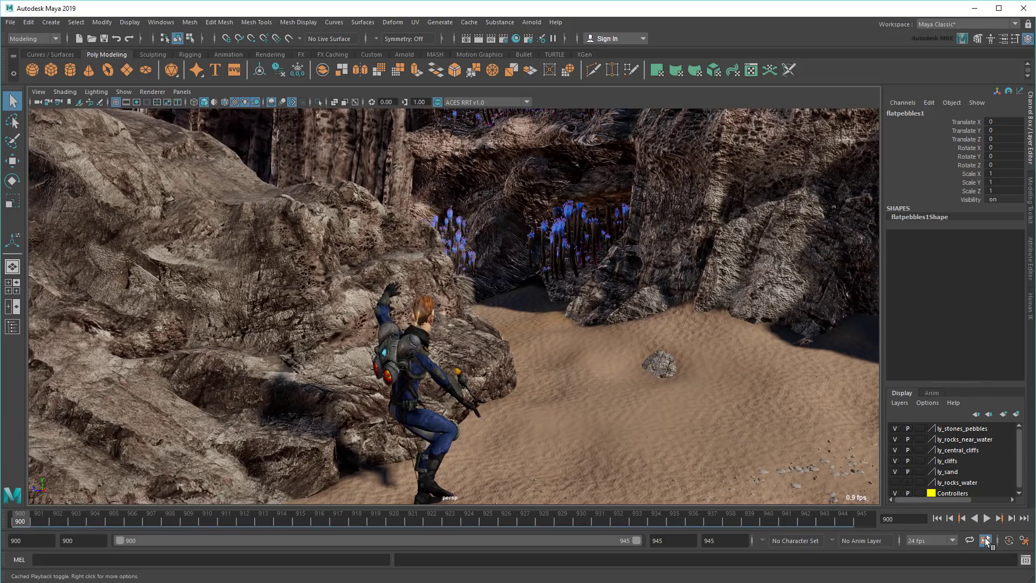
pyautogui.click(987, 518)
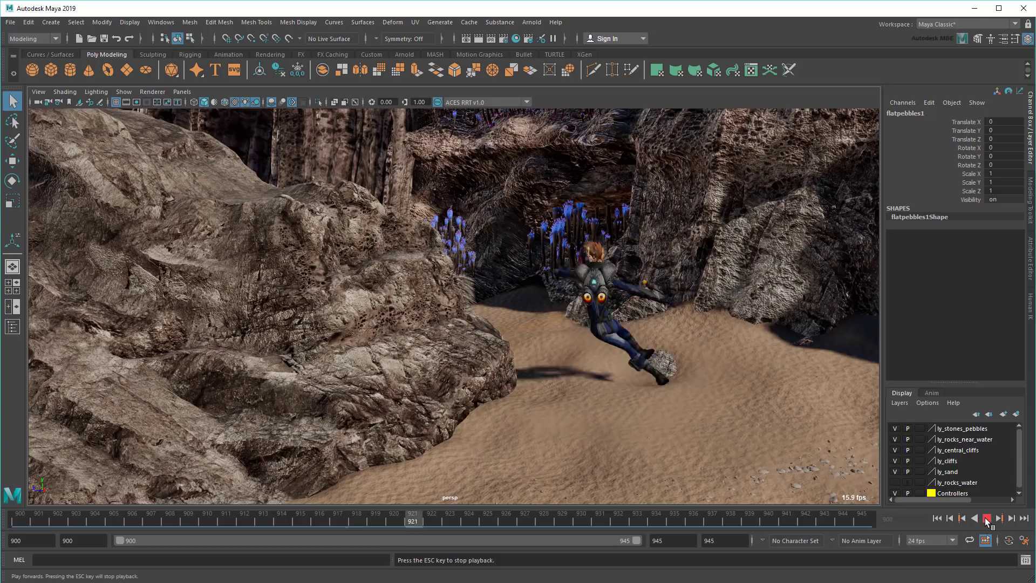
pyautogui.click(987, 519)
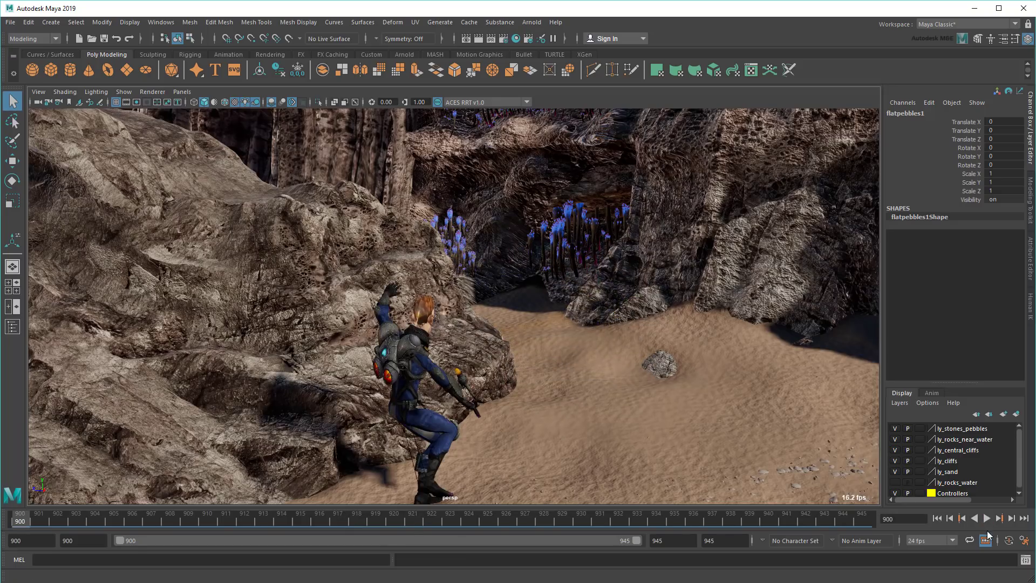
# - Open the Evaluation Toolkit, confirm Evaluation Mode is Parallel, and close it
pyautogui.click(161, 23)
pyautogui.moveTo(186, 60)
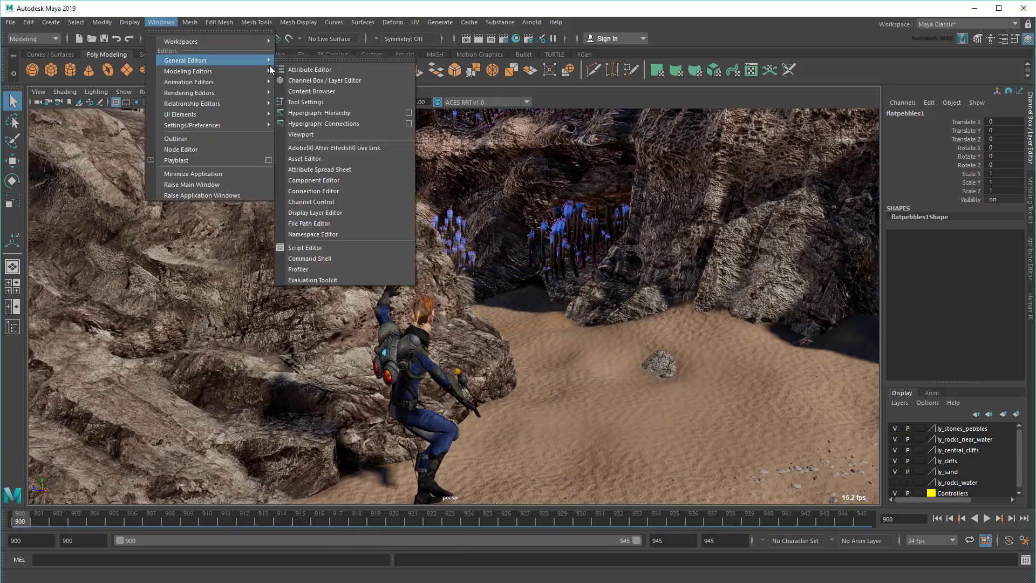
pyautogui.click(339, 280)
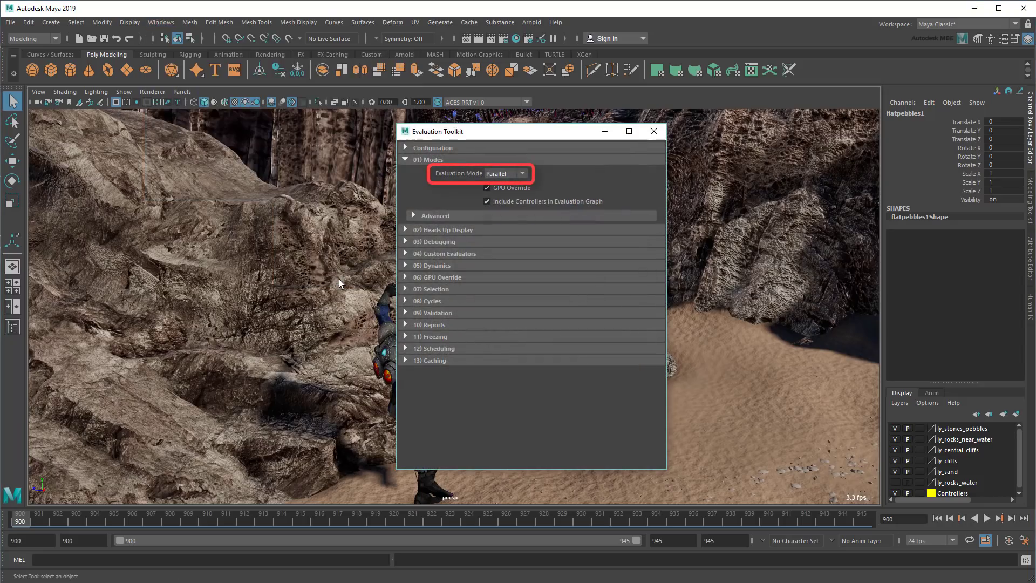
pyautogui.click(653, 130)
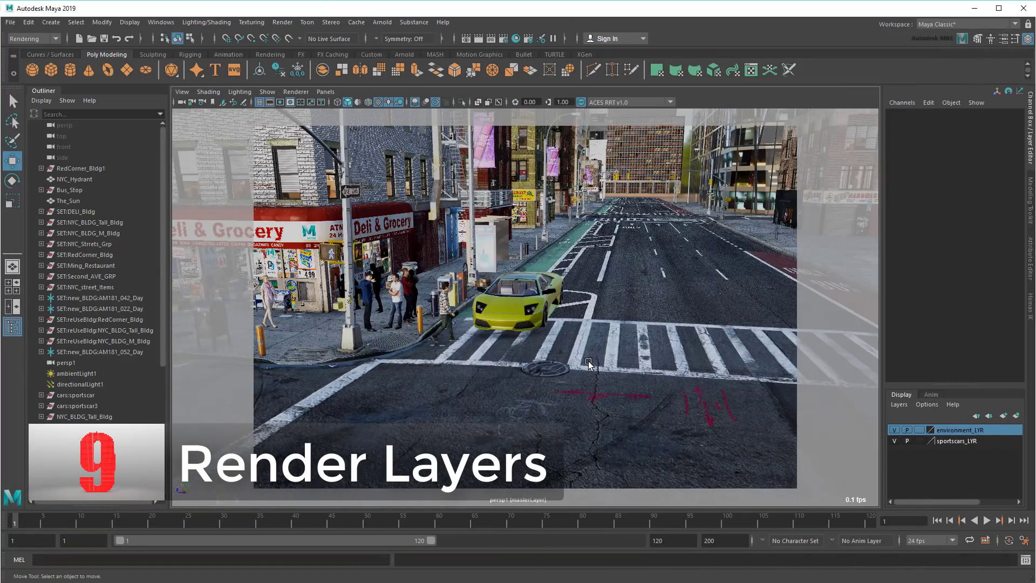
# - Move in close to the yellow car, play and stop the street animation, then open Render Setup
pyautogui.moveTo(589, 361)
pyautogui.keyDown('alt'); pyautogui.mouseDown()
pyautogui.moveTo(572, 362)
pyautogui.moveTo(588, 363)
pyautogui.mouseUp(); pyautogui.keyUp('alt')
pyautogui.keyDown('alt'); pyautogui.moveTo(588, 361); pyautogui.dragTo(637, 362, button='right'); pyautogui.keyUp('alt')
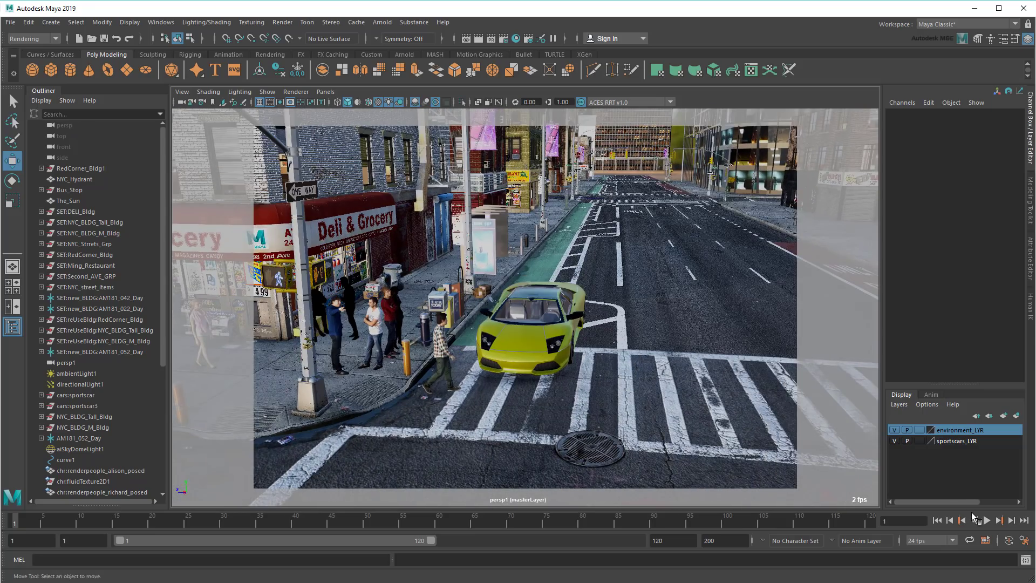
pyautogui.click(984, 520)
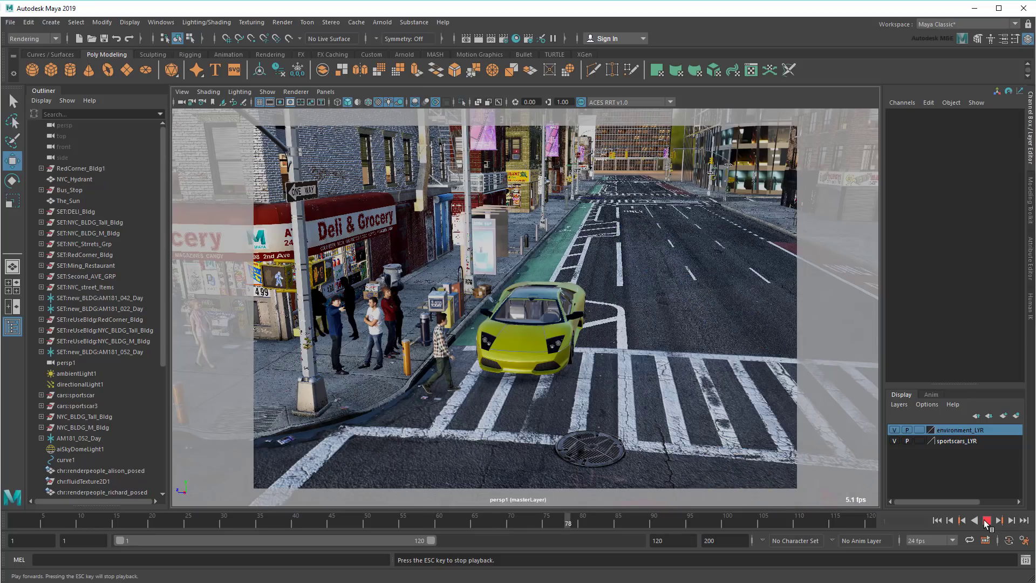
pyautogui.click(986, 521)
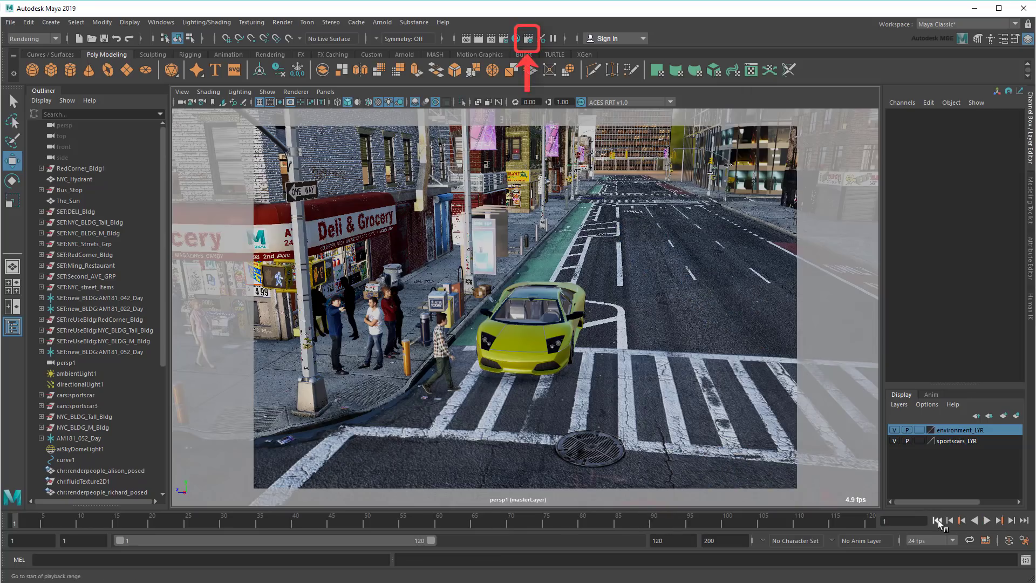
pyautogui.click(528, 40)
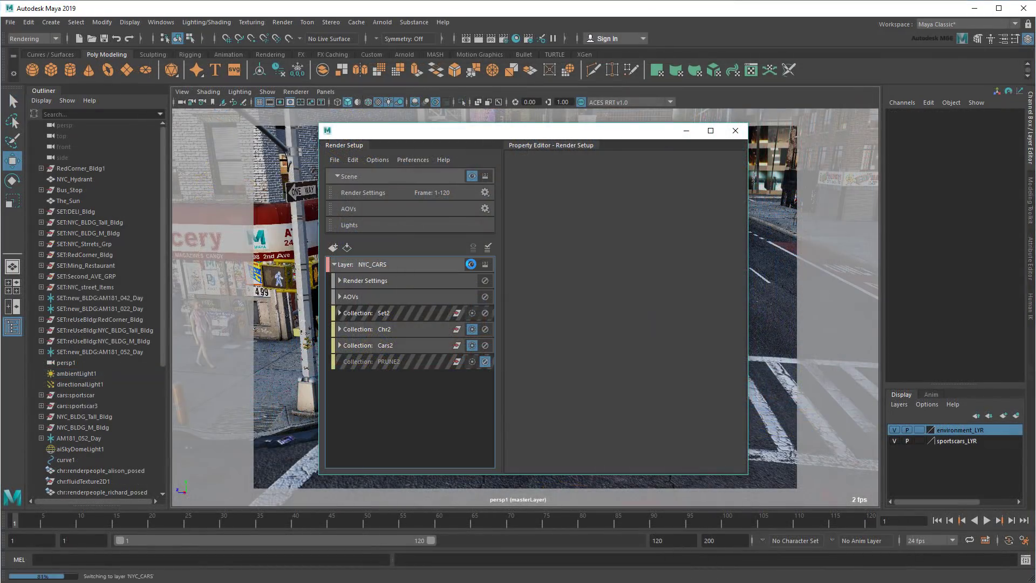
# - Switch to the NYC_CARS render layer and play back only the cars and people animating
pyautogui.click(473, 265)
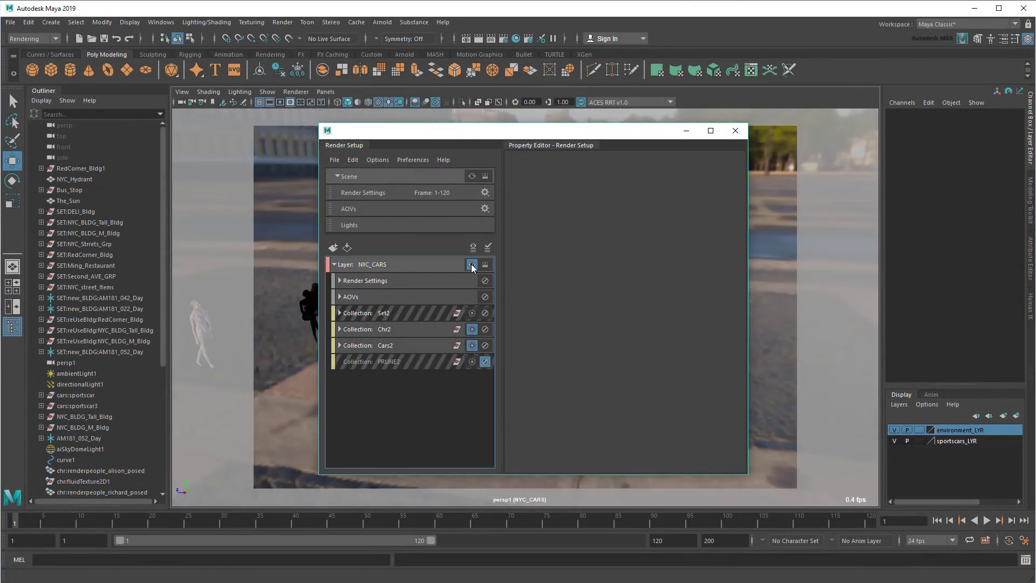
pyautogui.click(686, 131)
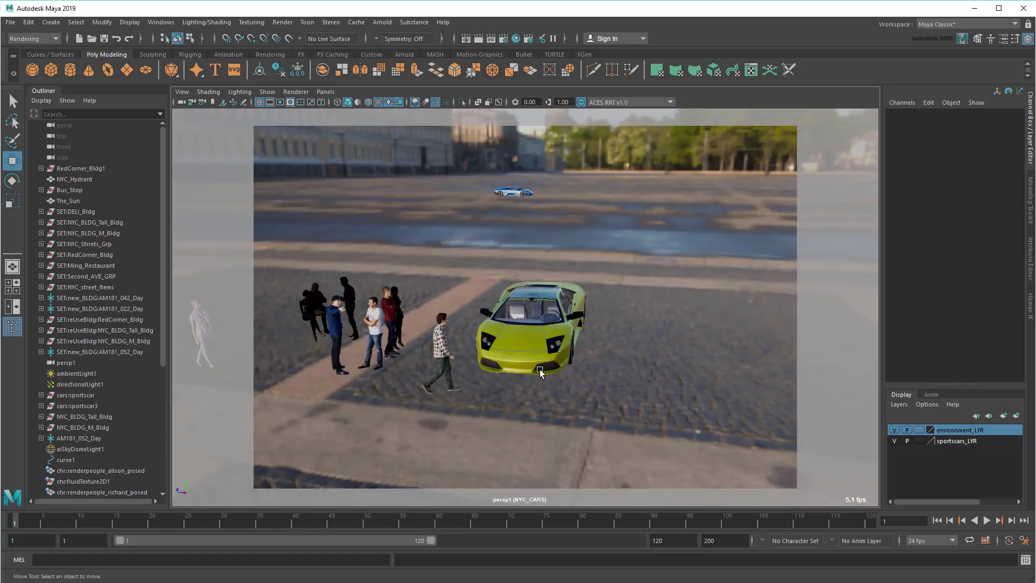
pyautogui.keyDown('alt'); pyautogui.moveTo(518, 415); pyautogui.dragTo(494, 402); pyautogui.keyUp('alt')
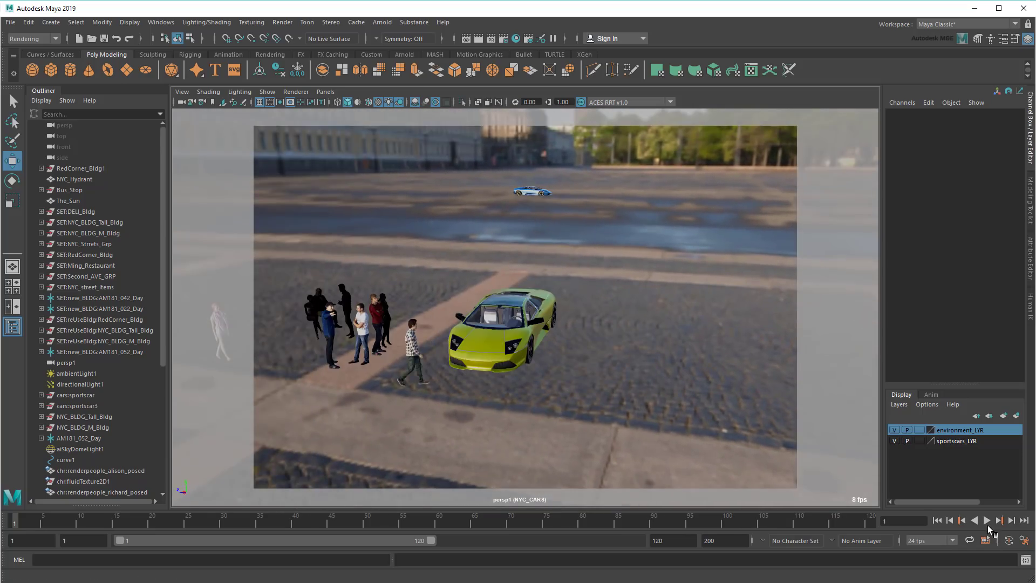
pyautogui.click(987, 521)
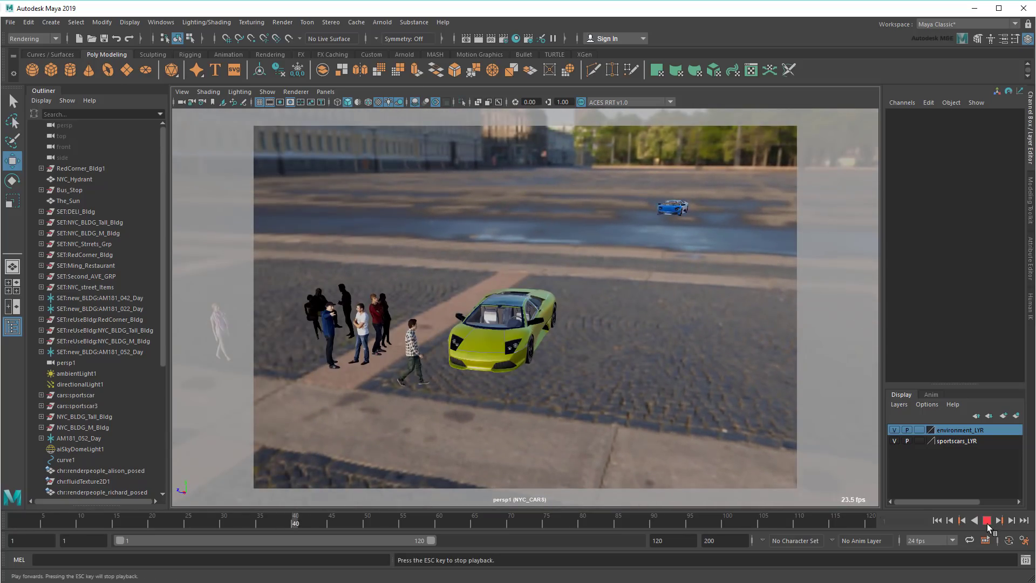
pyautogui.click(986, 522)
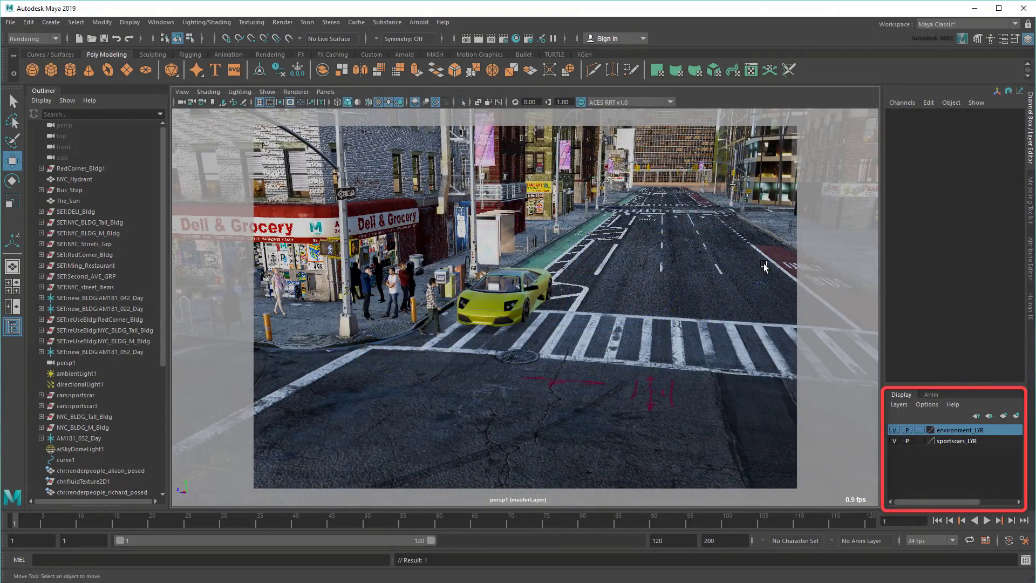
# - Exclude environment_LYR from playback, play the faster car animation, and return to frame 1
pyautogui.click(894, 430)
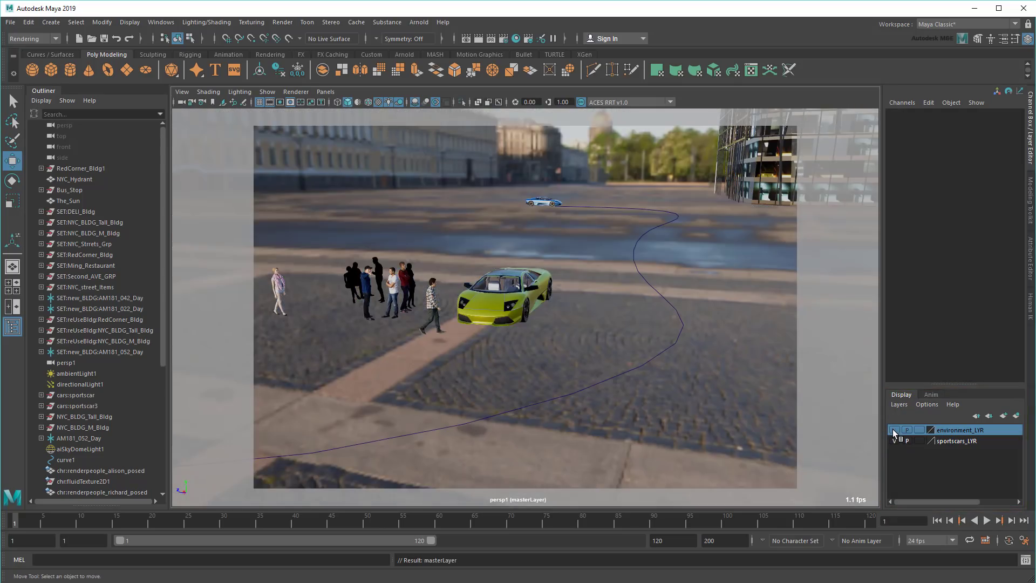
pyautogui.click(894, 430)
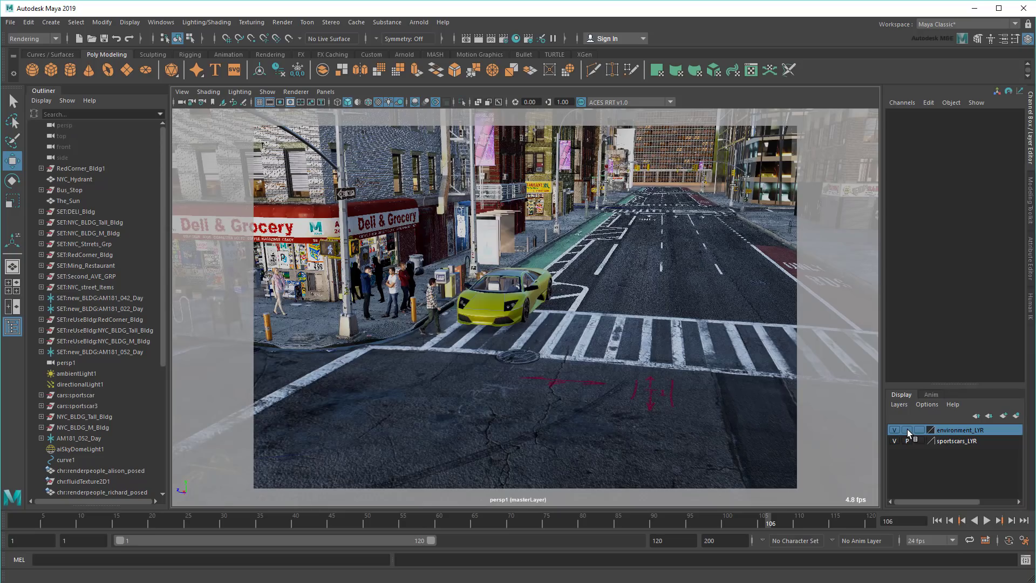
pyautogui.click(986, 519)
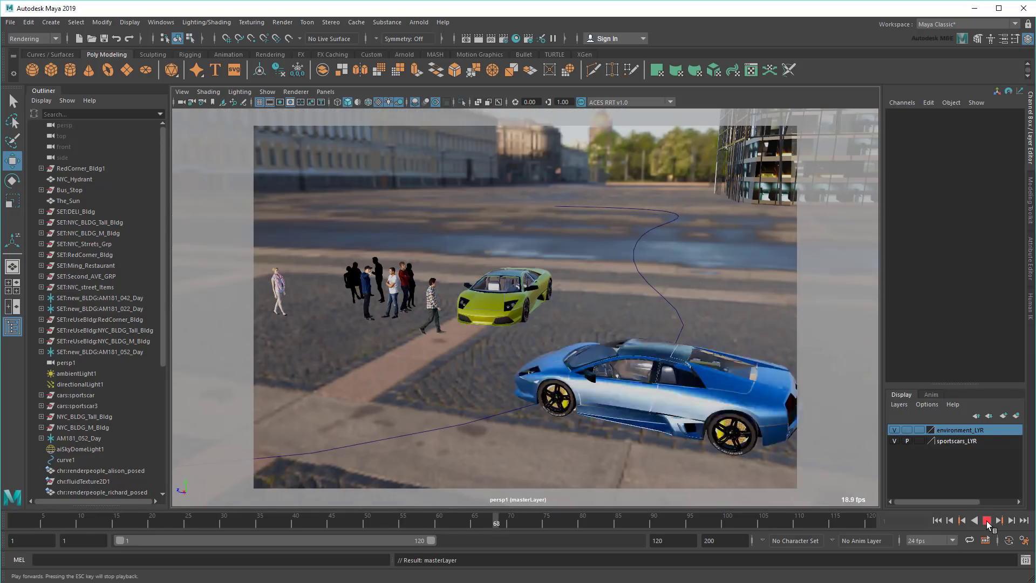
pyautogui.click(987, 520)
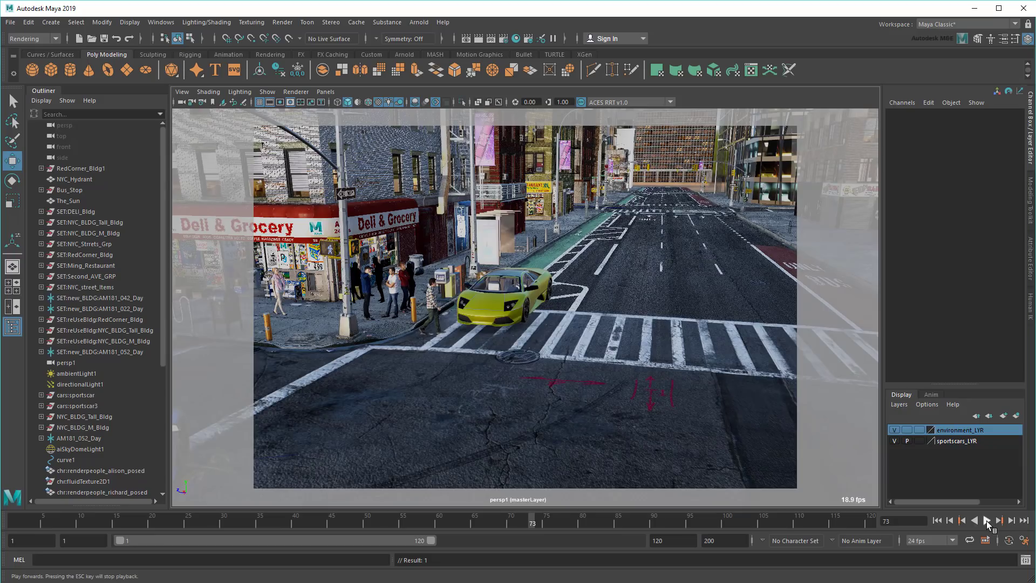
pyautogui.click(937, 520)
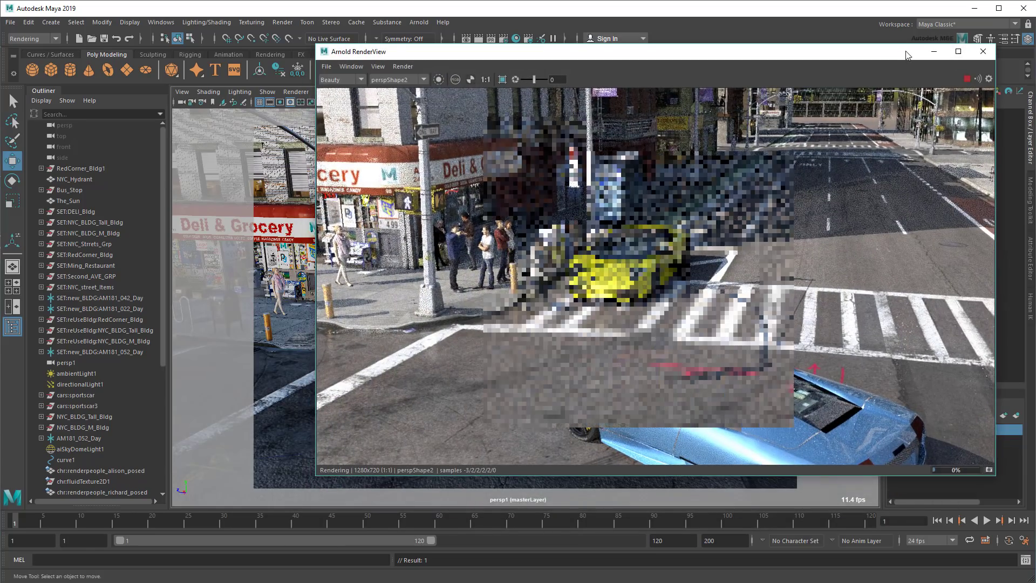
# - Dock the Arnold RenderView above the viewport, enlarge it, and re-render from new camera angles
pyautogui.moveTo(907, 54); pyautogui.dragTo(777, 97)
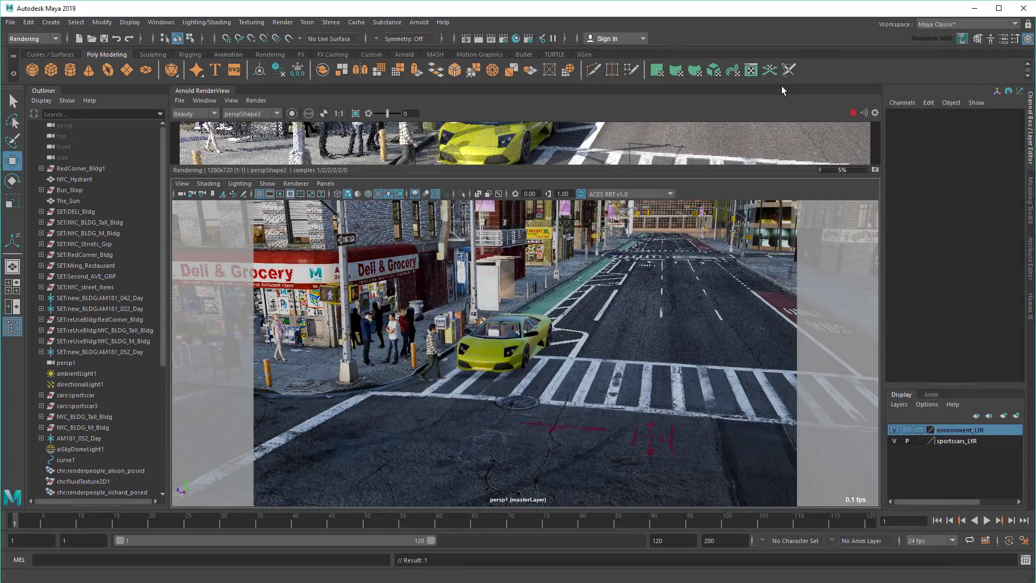
pyautogui.moveTo(710, 174); pyautogui.dragTo(686, 309)
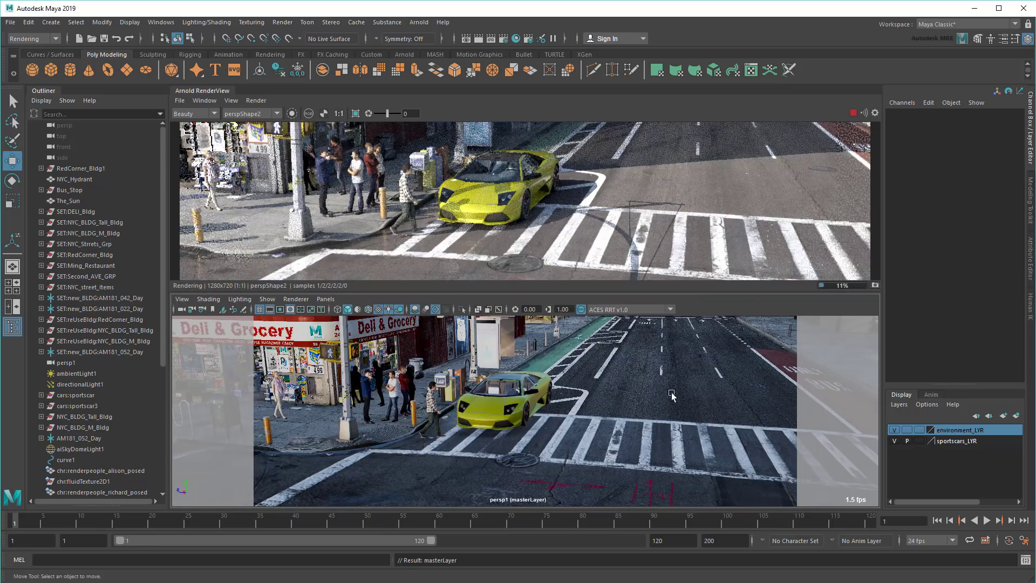
pyautogui.keyDown('alt'); pyautogui.moveTo(633, 402); pyautogui.dragTo(580, 410); pyautogui.keyUp('alt')
pyautogui.keyDown('alt'); pyautogui.moveTo(581, 410); pyautogui.dragTo(645, 414, button='middle'); pyautogui.keyUp('alt')
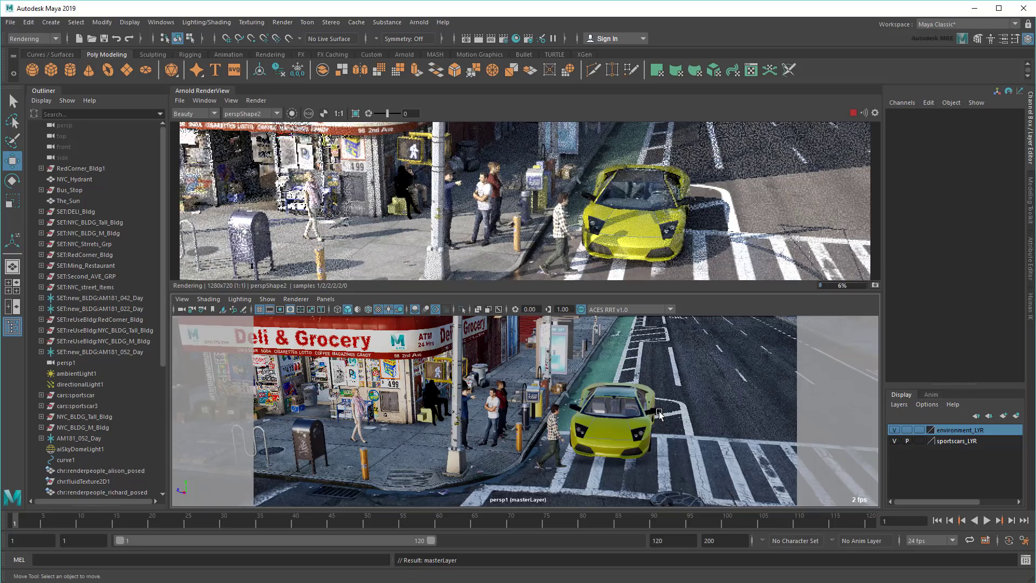
# - Set Render > Save UI Threads to 3, refresh the interactive render, and close RenderView
pyautogui.click(256, 100)
pyautogui.moveTo(336, 205)
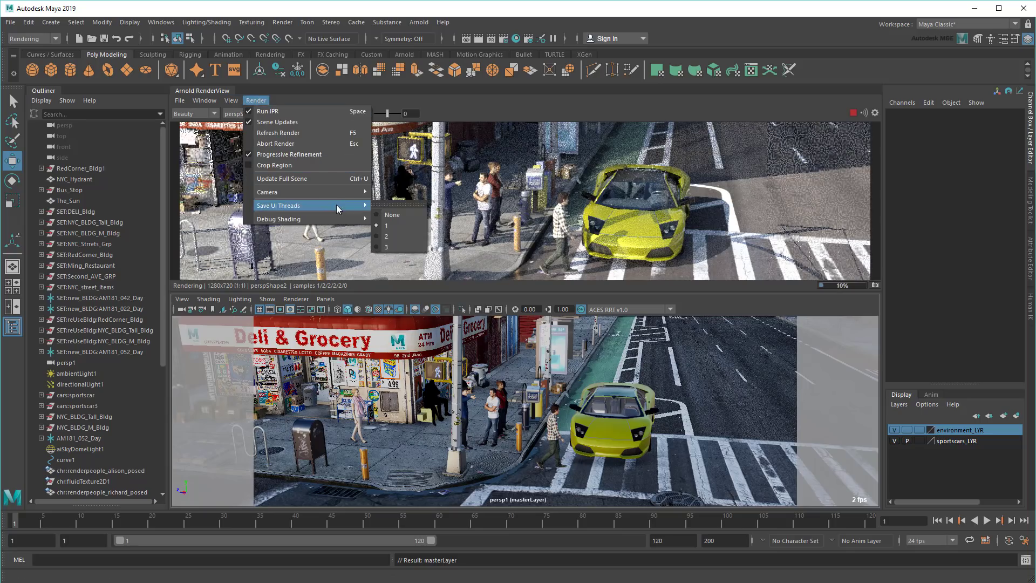
pyautogui.click(418, 247)
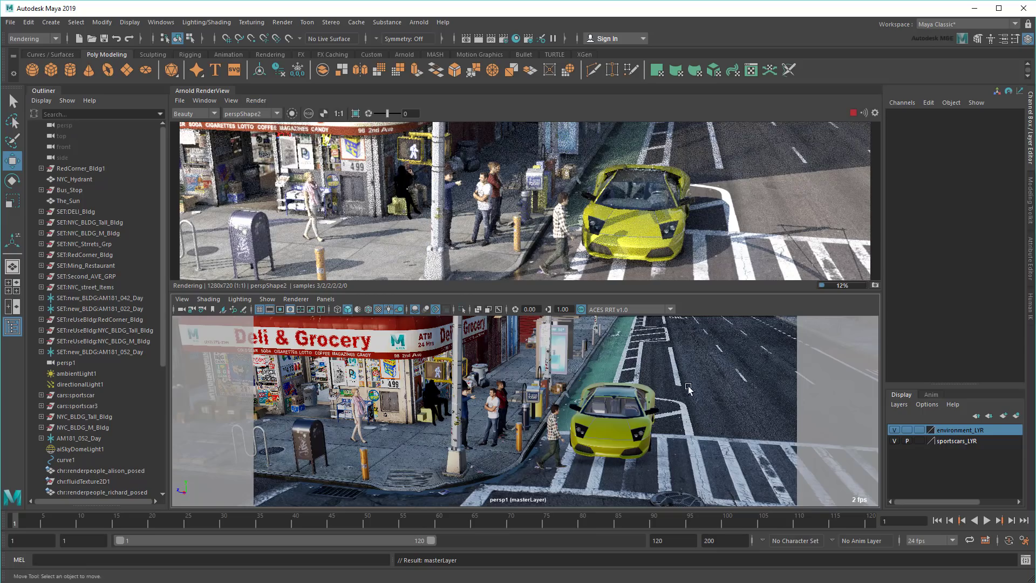
pyautogui.keyDown('alt'); pyautogui.moveTo(704, 401); pyautogui.dragTo(646, 400); pyautogui.keyUp('alt')
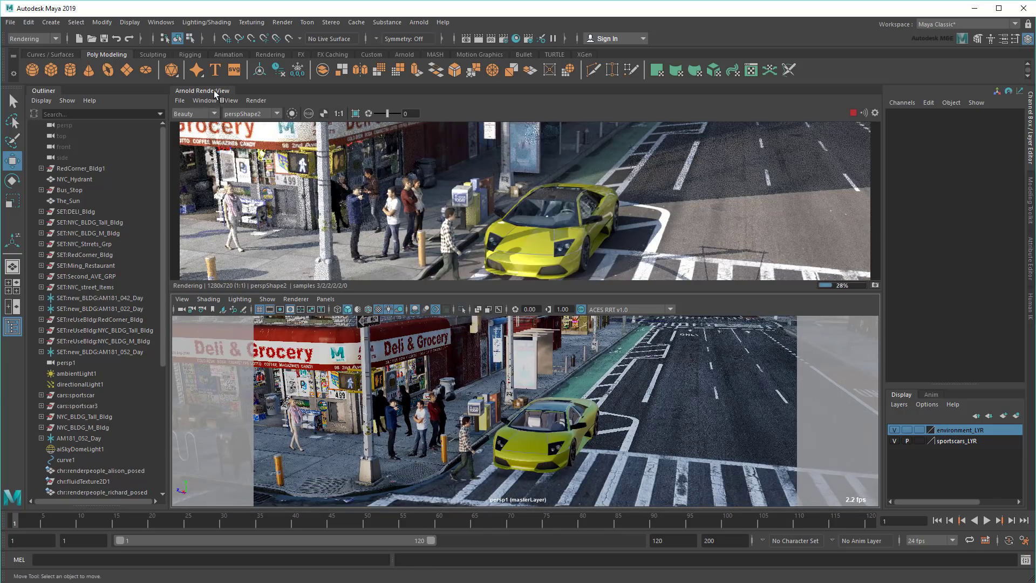
pyautogui.click(238, 137)
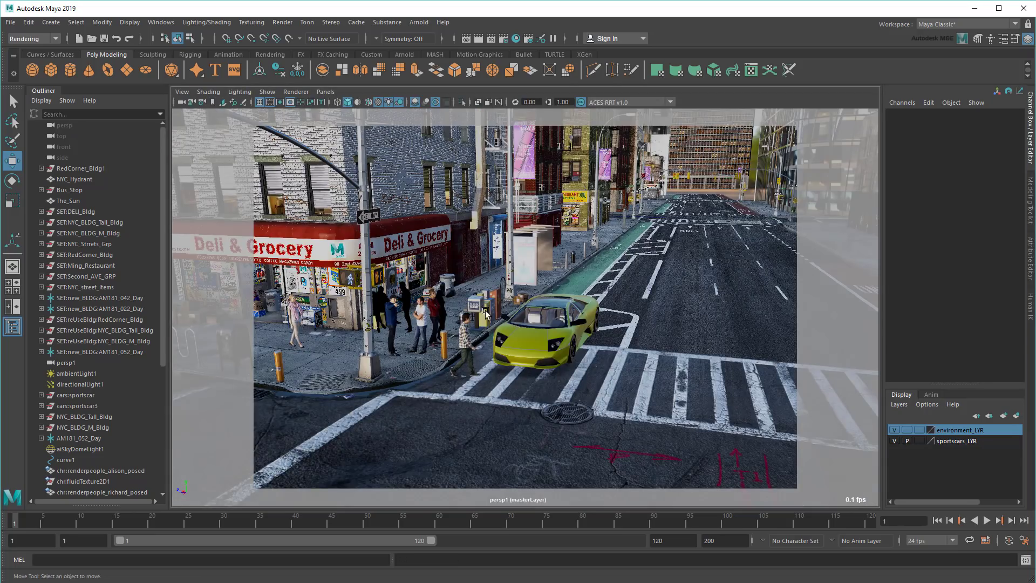
# - Open Task Manager, expand the Maya (15) process group, and select MayaBatch
pyautogui.hotkey('ctrl', 'shift', 'Escape')
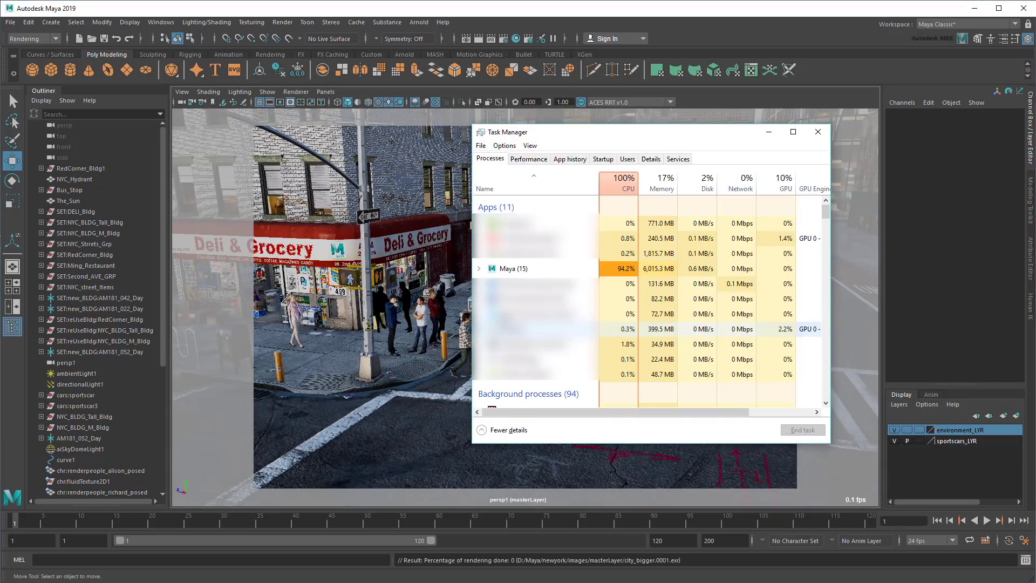
pyautogui.doubleClick(513, 269)
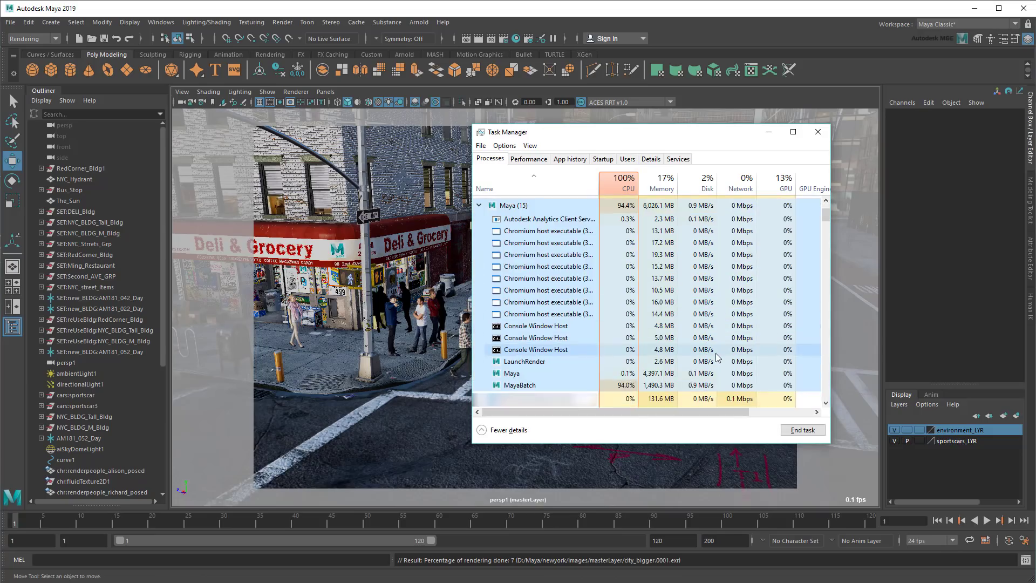
pyautogui.click(717, 385)
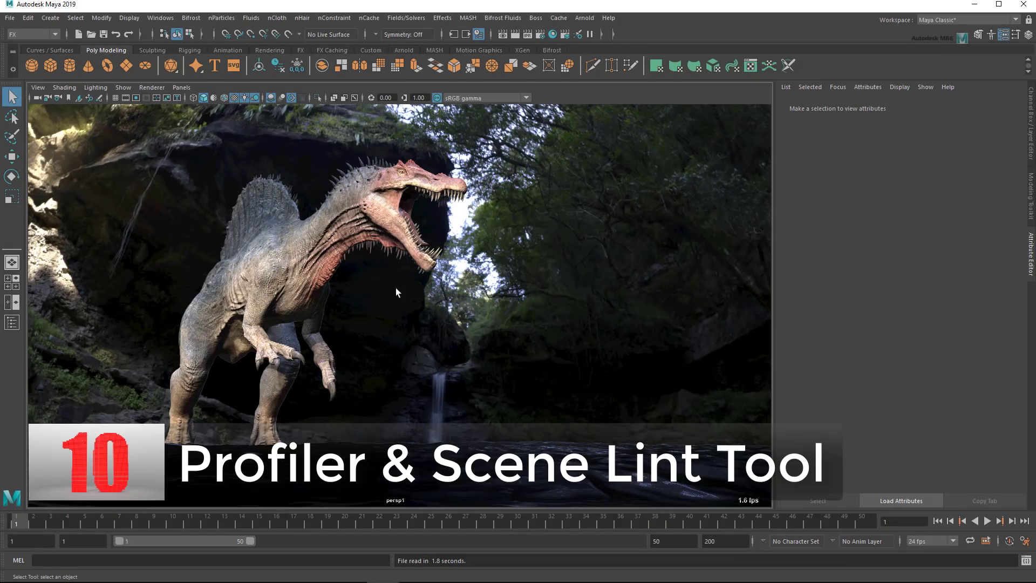
# - Open the Profiler from the General Editors menu
pyautogui.click(165, 19)
pyautogui.moveTo(184, 58)
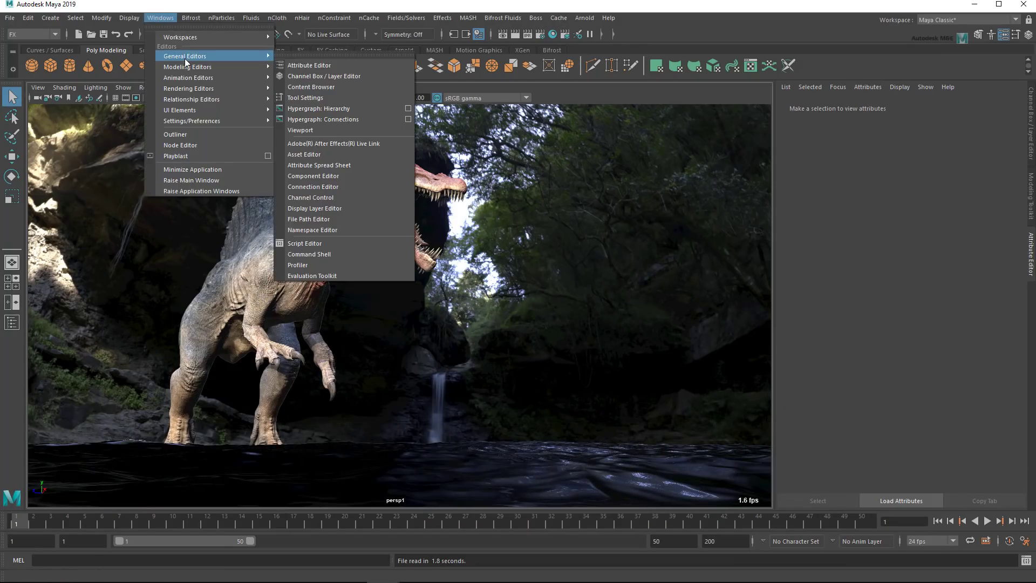
pyautogui.click(328, 266)
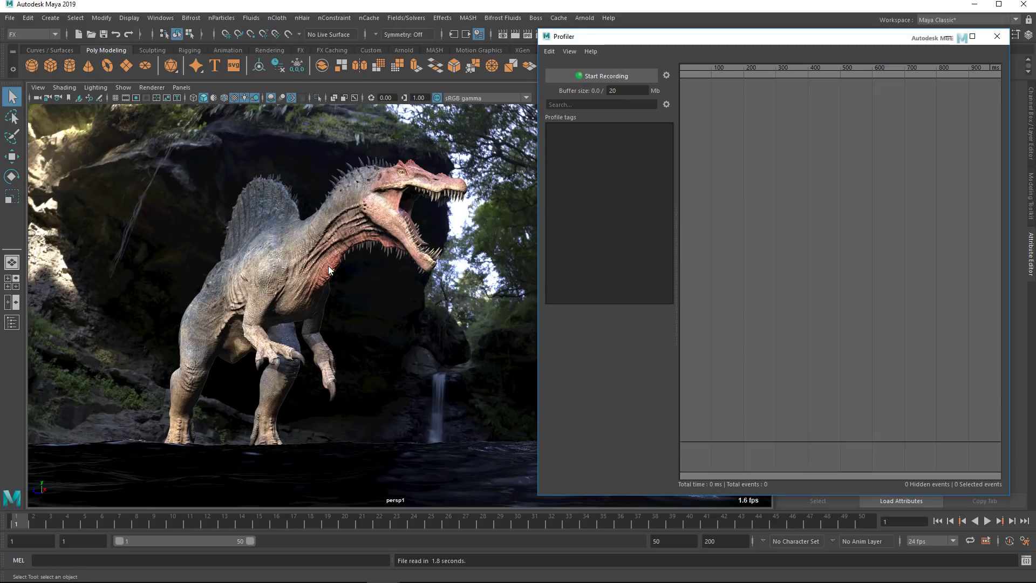
# - Record a profile of the dinosaur playback, capturing 27 s and 19,664 events
pyautogui.click(585, 76)
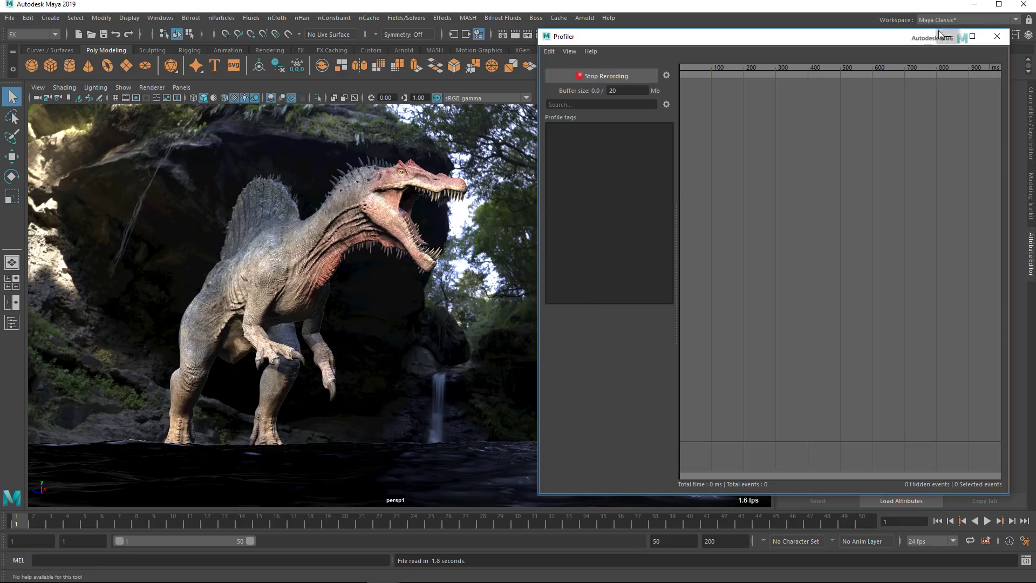
pyautogui.click(996, 36)
pyautogui.click(985, 522)
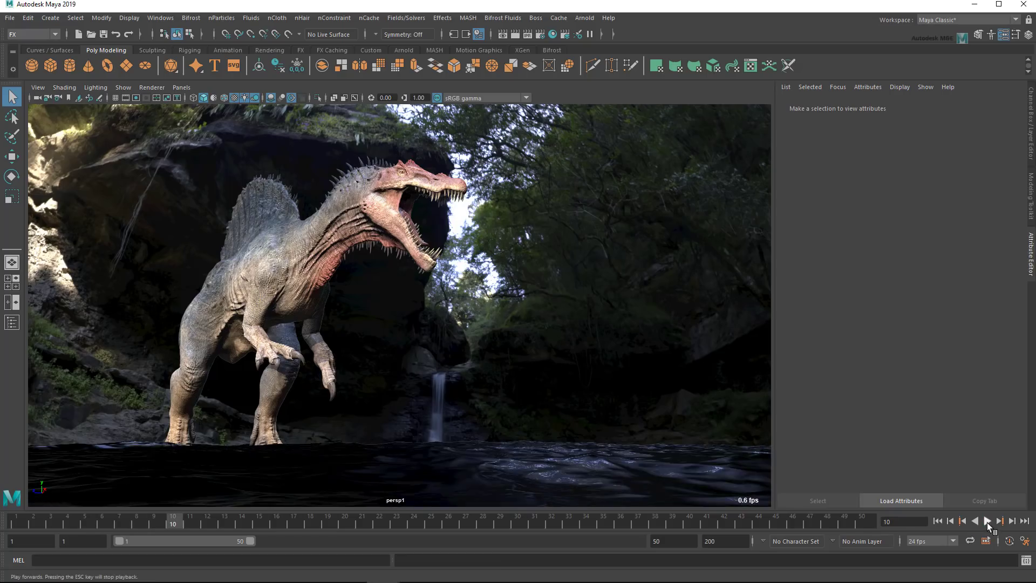
pyautogui.click(986, 521)
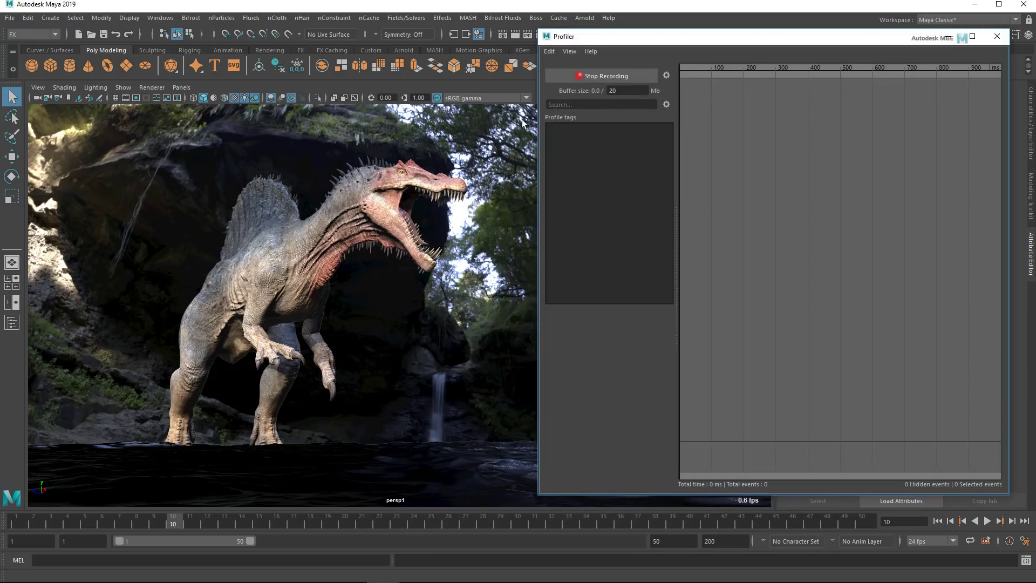
pyautogui.click(590, 80)
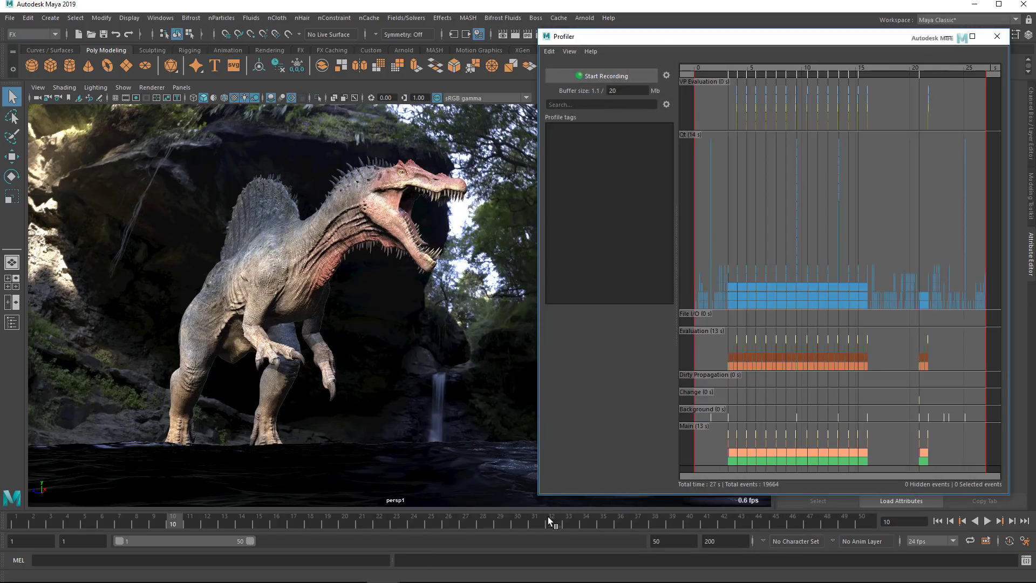
# - Enlarge the Profiler to fill the window and zoom into the 7000–12000 ms range
pyautogui.moveTo(539, 494); pyautogui.dragTo(25, 566)
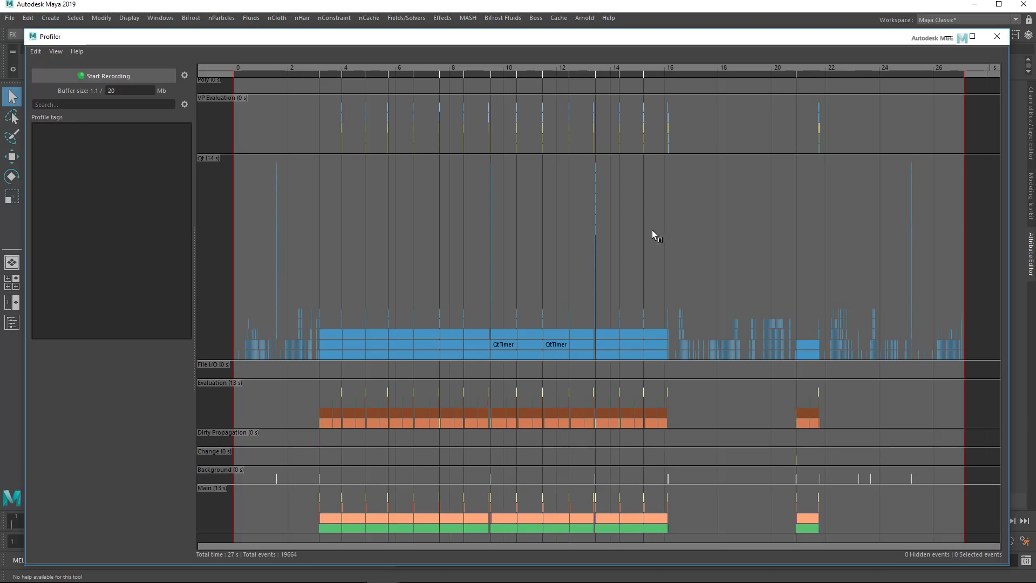
pyautogui.scroll(10, 622, 247)
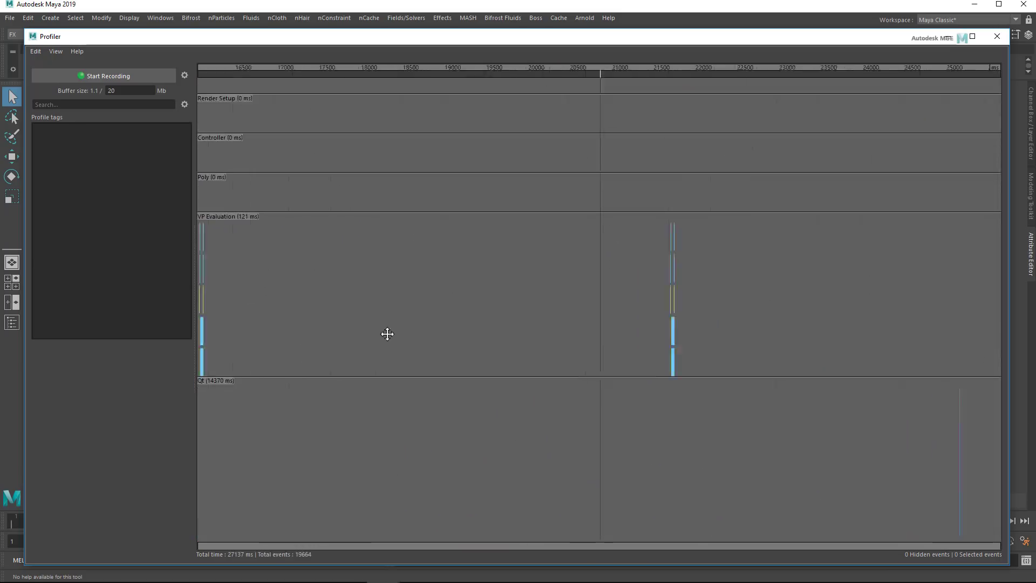
pyautogui.scroll(2, 440, 317)
pyautogui.moveTo(484, 316); pyautogui.dragTo(511, 328)
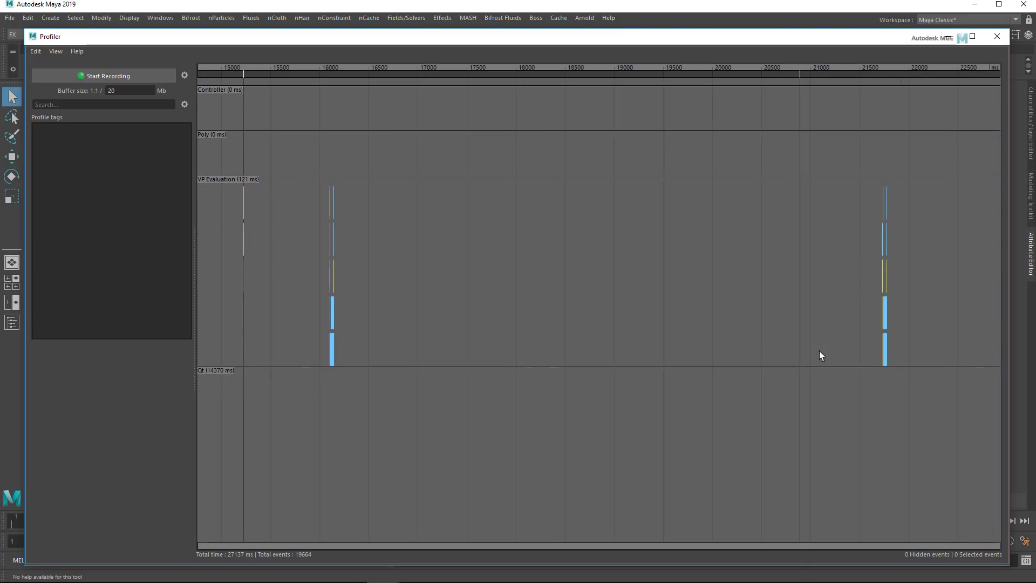
pyautogui.scroll(-3, 452, 329)
pyautogui.moveTo(451, 328); pyautogui.dragTo(278, 340)
pyautogui.scroll(3, 876, 355)
pyautogui.scroll(2, 876, 355)
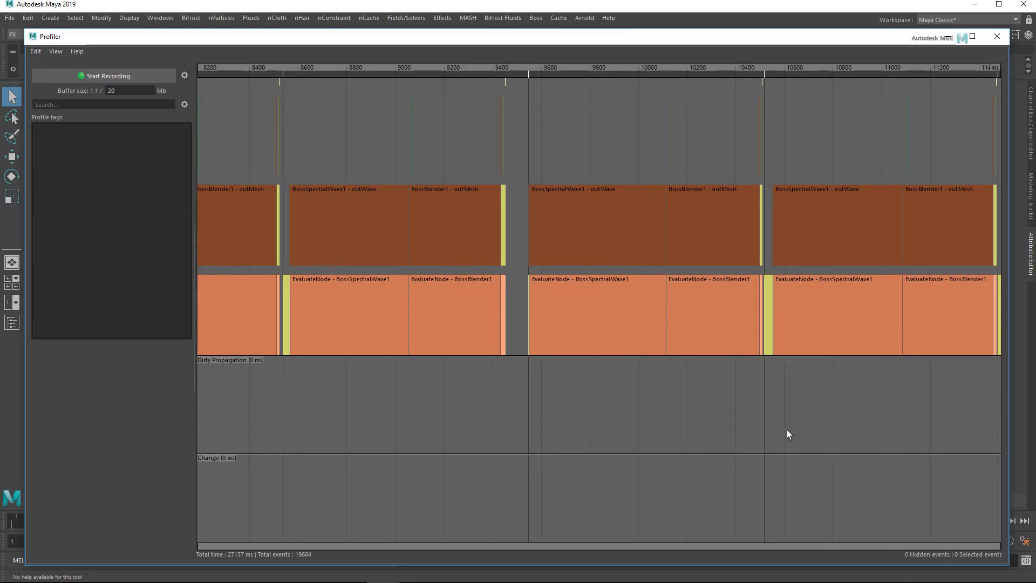
# - View the recording per CPU, then per thread, then back by category
pyautogui.press('2')
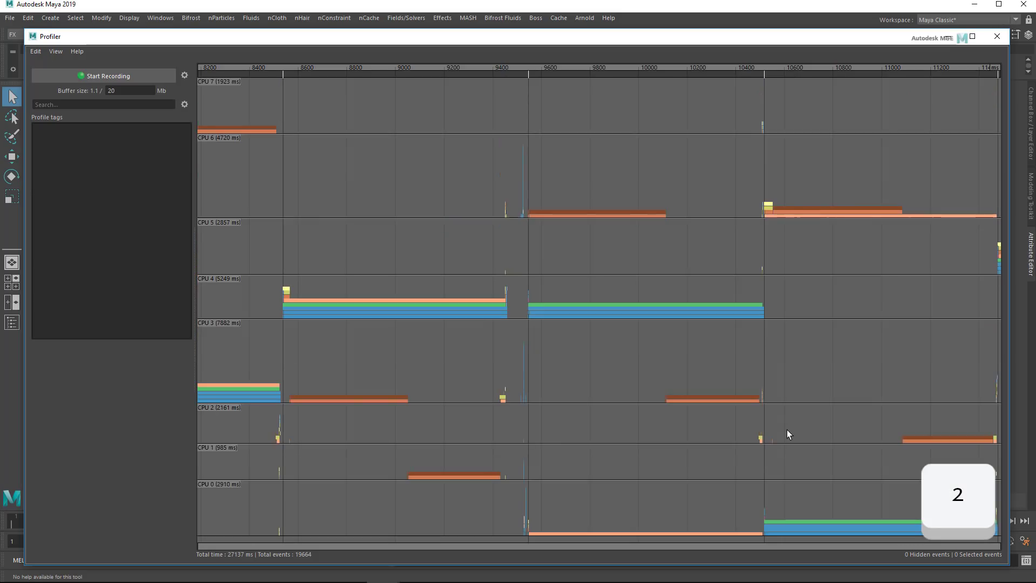
pyautogui.press('3')
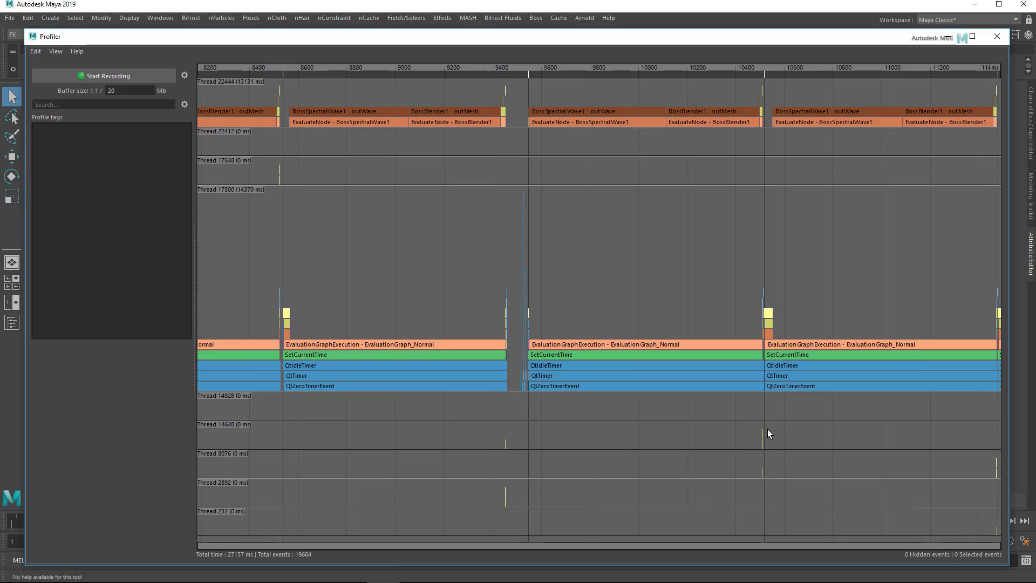
pyautogui.press('1')
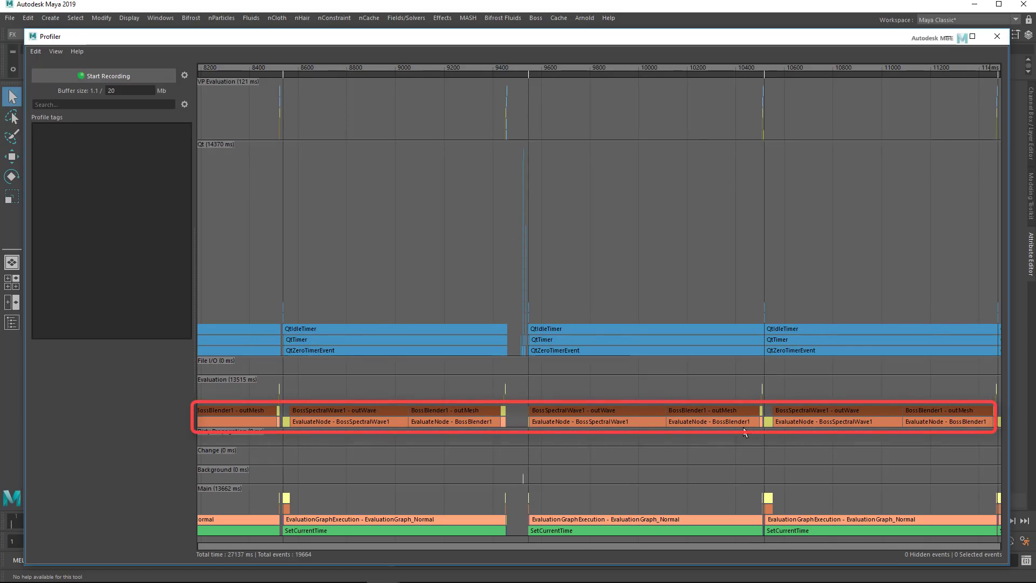
# - Close the Profiler and check the Boss Ripple/Wave Generator
pyautogui.click(996, 36)
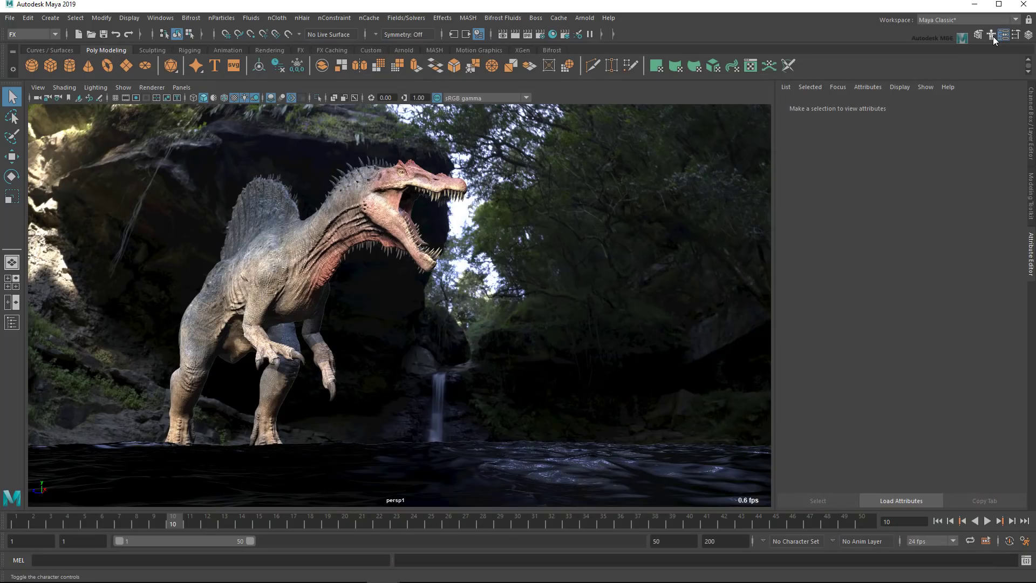
pyautogui.click(533, 18)
pyautogui.click(539, 36)
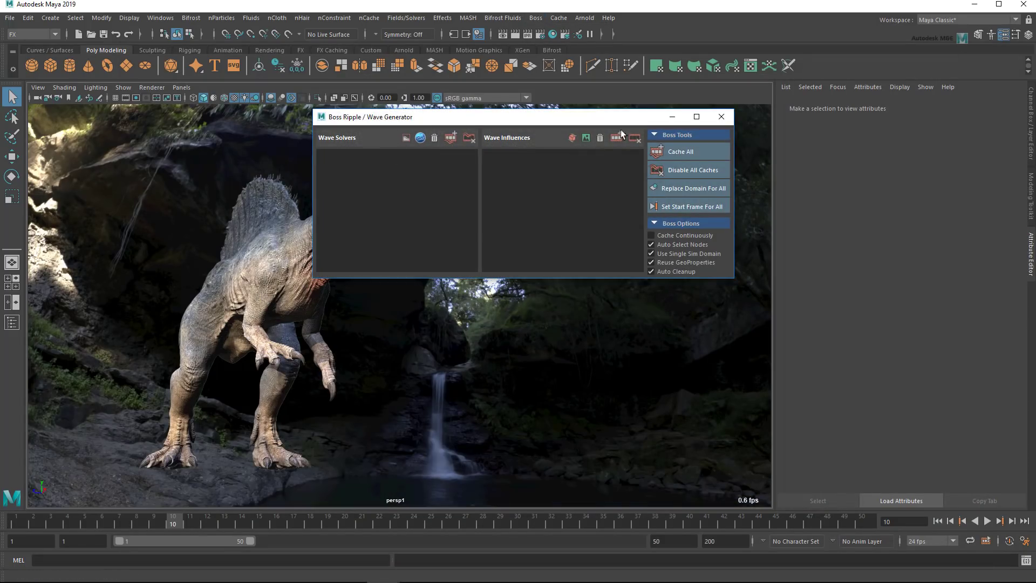
pyautogui.click(721, 117)
# - Import the waves.abc Alembic cache, assign phong1SG, and test playback speed
pyautogui.click(10, 18)
pyautogui.click(30, 132)
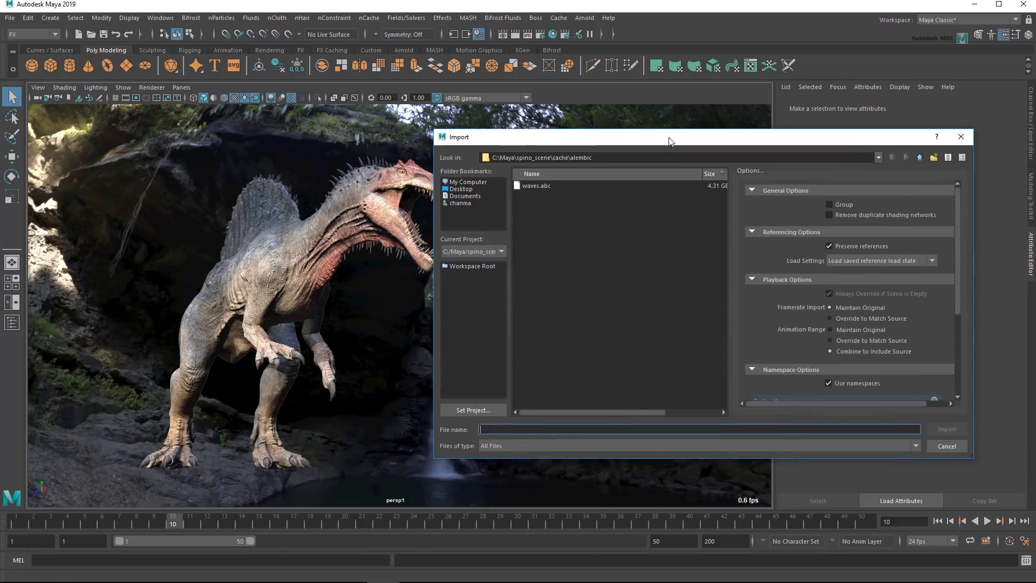
pyautogui.click(530, 179)
pyautogui.click(957, 428)
pyautogui.moveTo(527, 448); pyautogui.dragTo(616, 549, button='right')
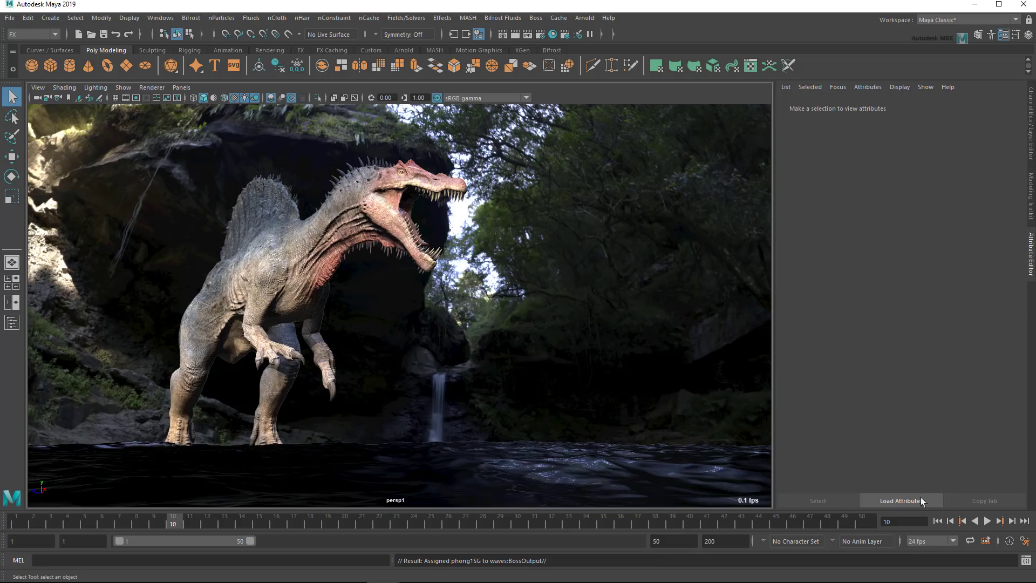
pyautogui.click(987, 521)
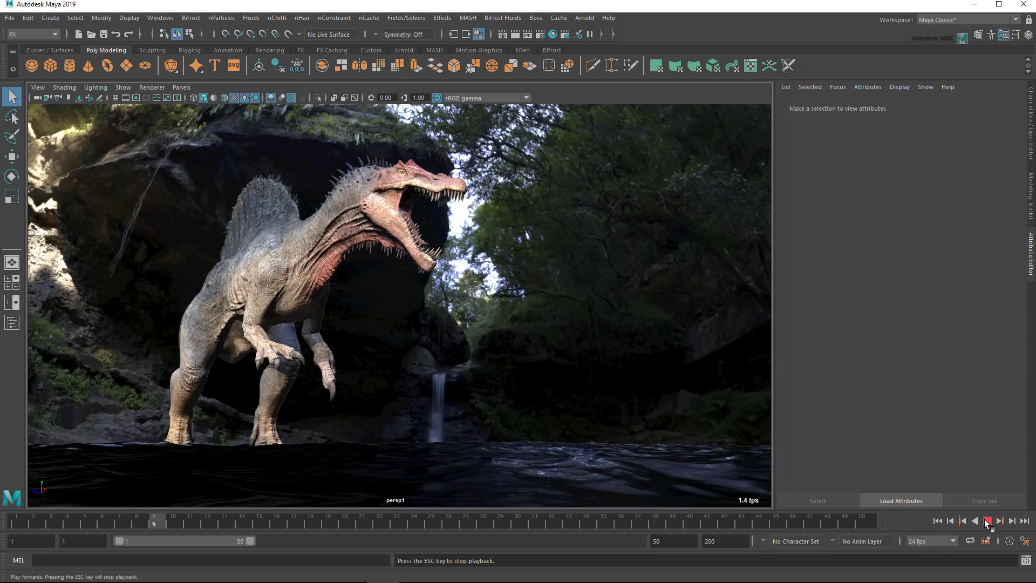
pyautogui.click(987, 520)
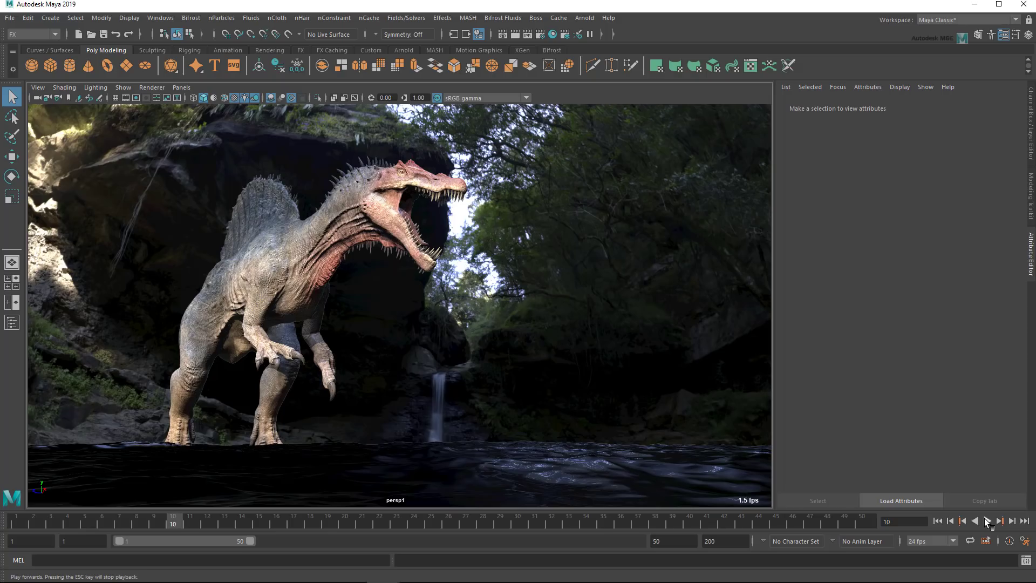
# - Launch the Scene Lint window from the Evaluation Toolkit's 03) Debugging section
pyautogui.click(159, 17)
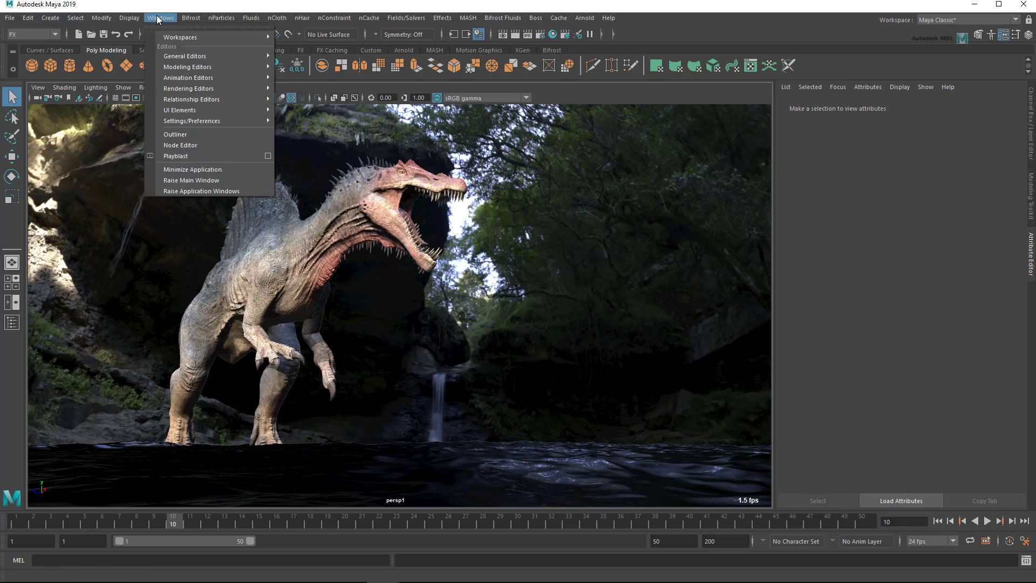
pyautogui.moveTo(182, 56)
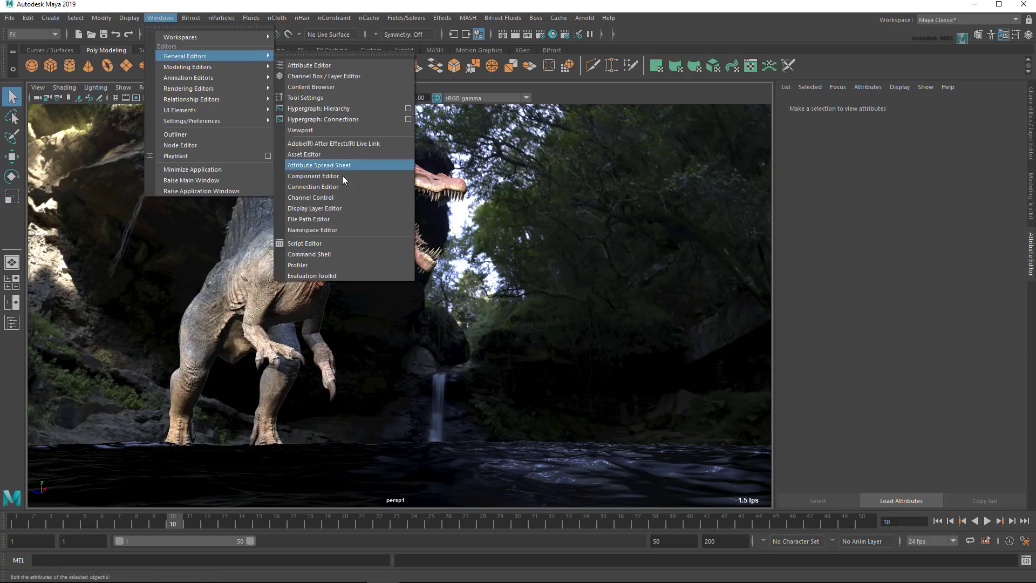
pyautogui.click(335, 276)
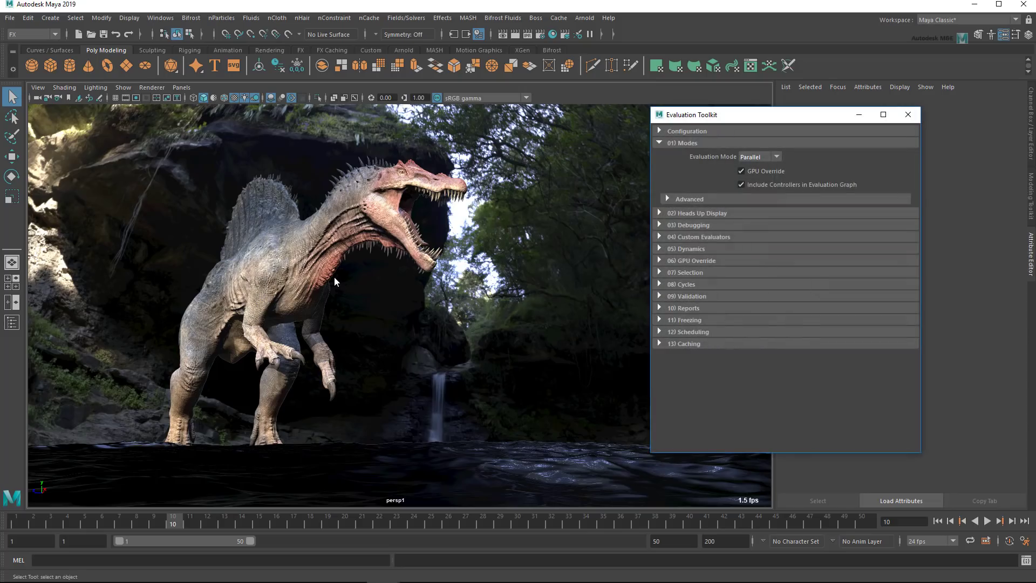
pyautogui.click(706, 225)
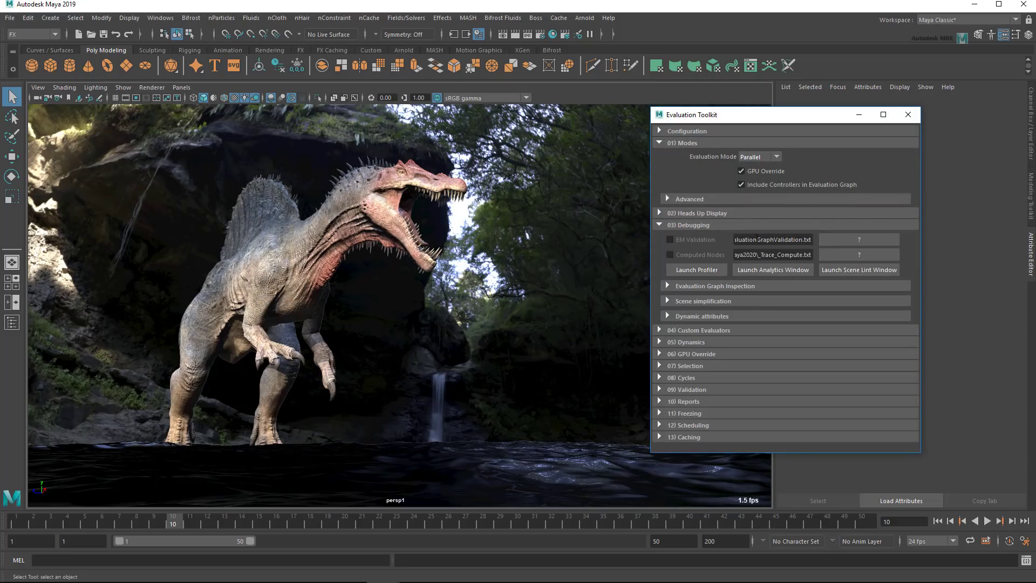
pyautogui.click(847, 273)
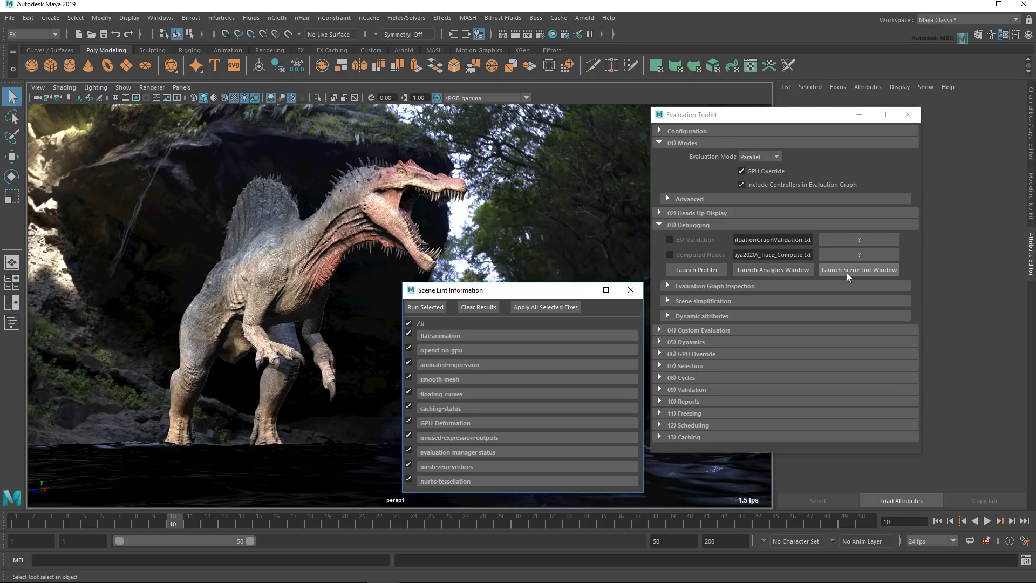
# - Run Scene Lint, apply the caching-status and GPU-Deformation fixes, and close both windows
pyautogui.click(433, 307)
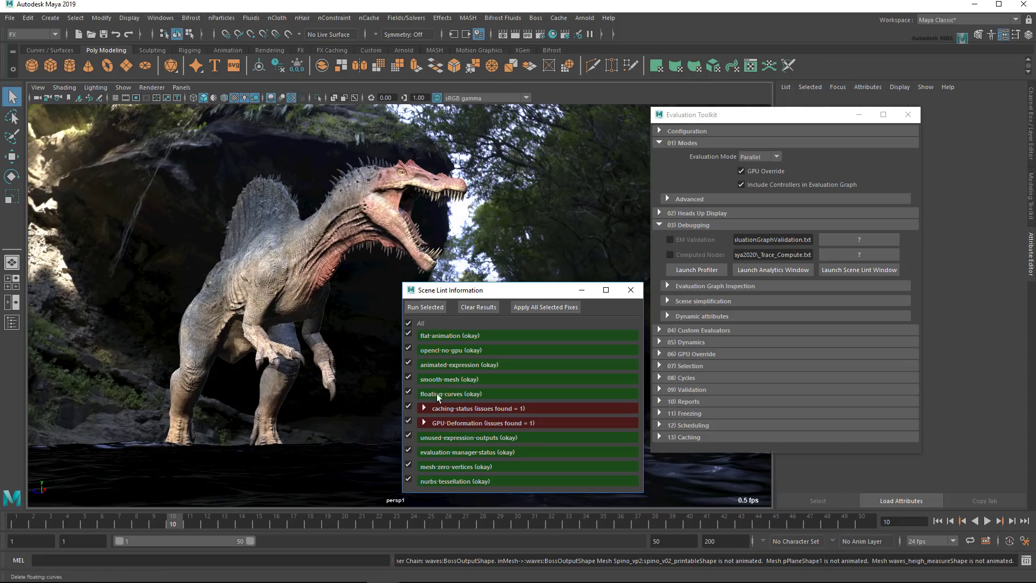
pyautogui.click(424, 409)
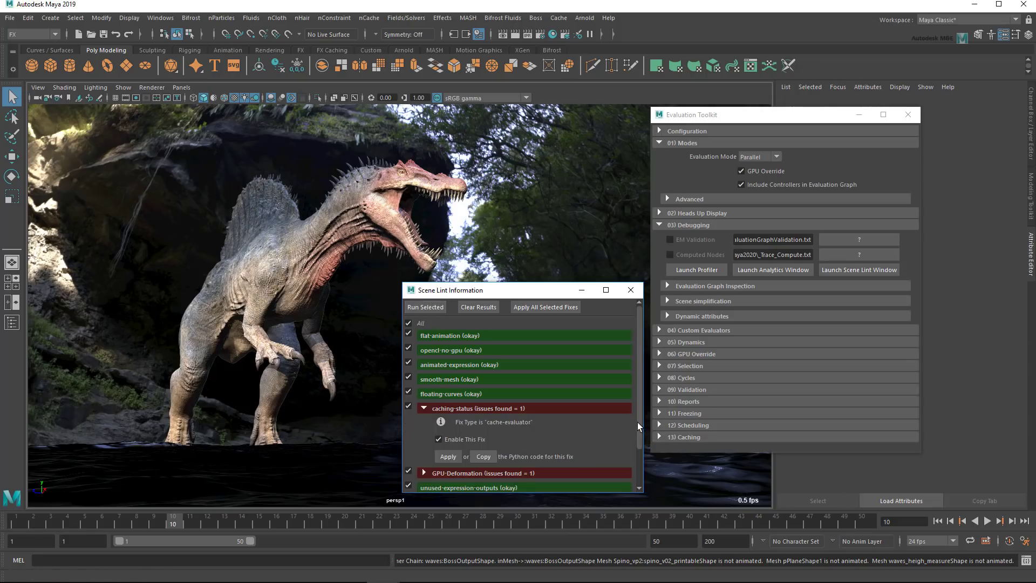
pyautogui.moveTo(636, 423); pyautogui.dragTo(639, 462)
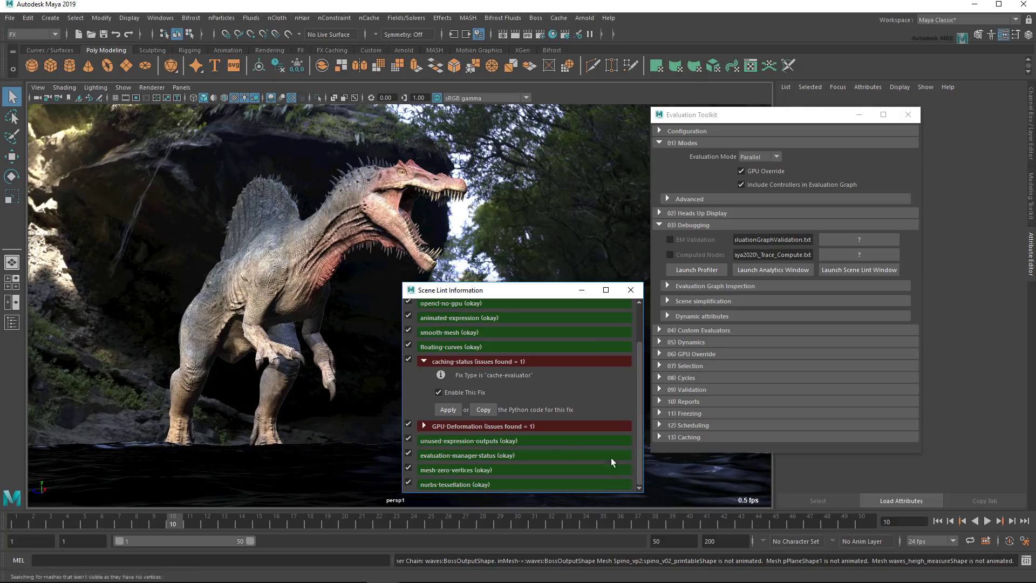
pyautogui.click(438, 409)
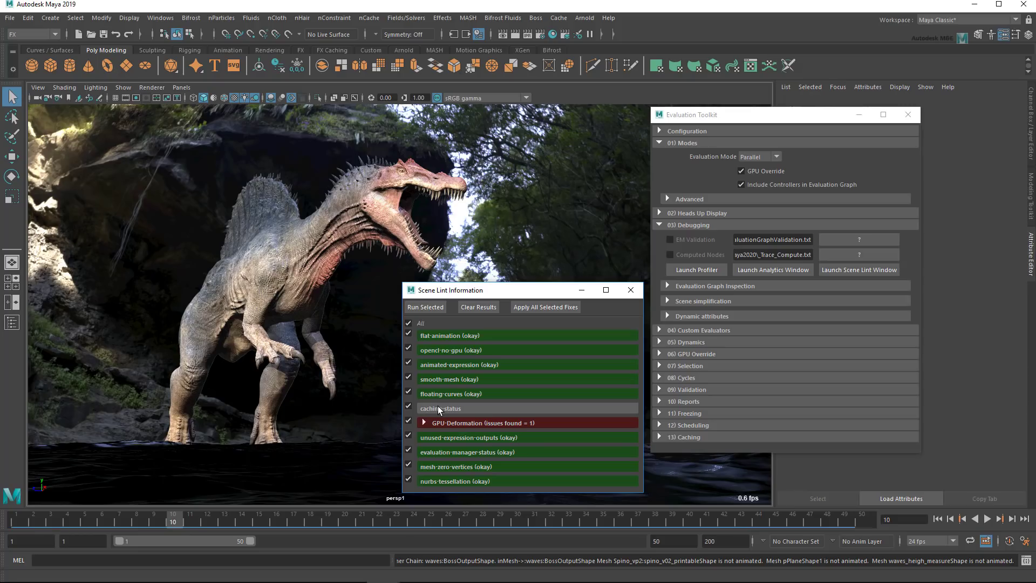
pyautogui.click(555, 305)
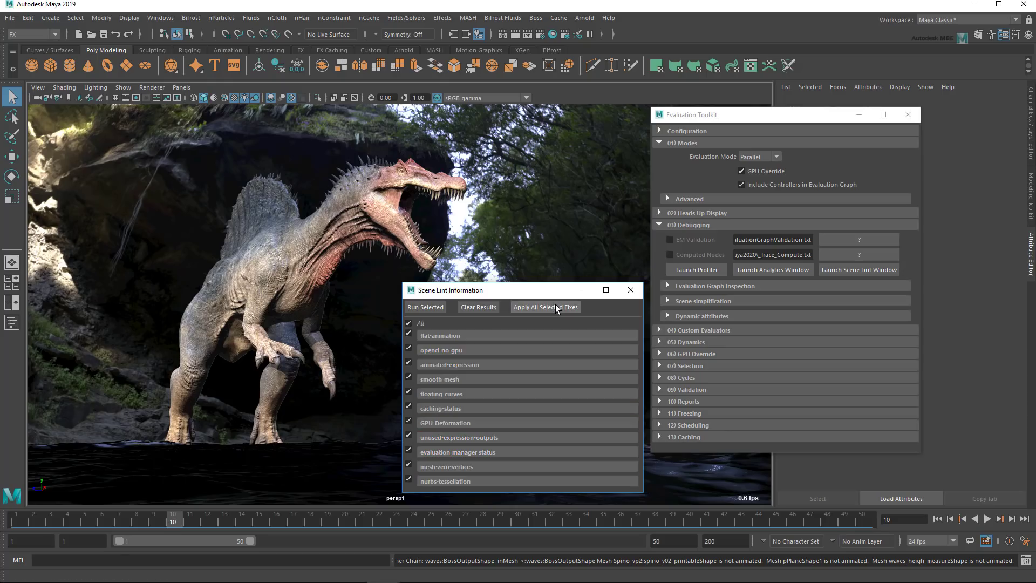
pyautogui.click(631, 290)
pyautogui.click(908, 114)
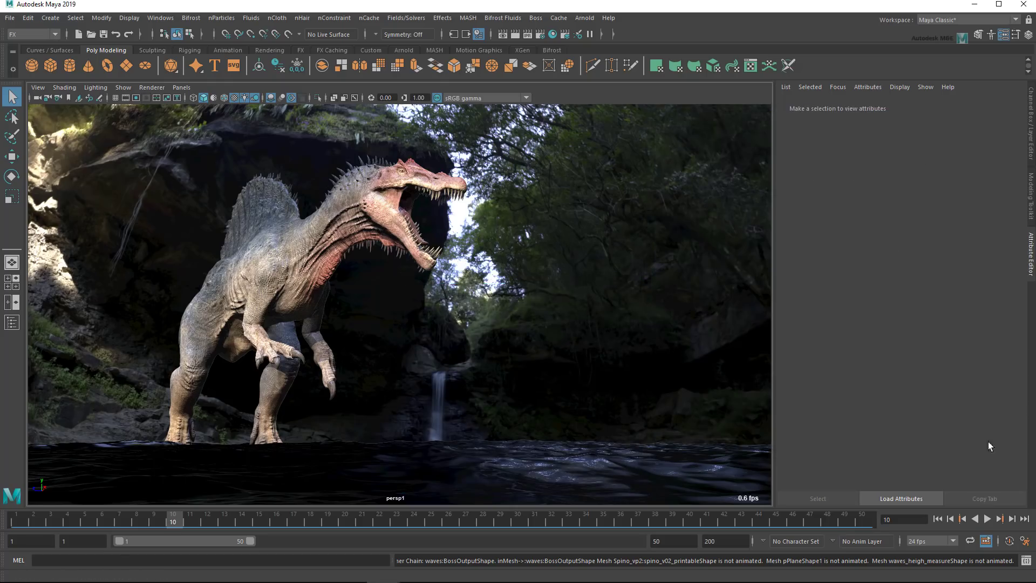
# - Play the optimized dinosaur animation to confirm it now runs at about 7 fps
pyautogui.click(986, 518)
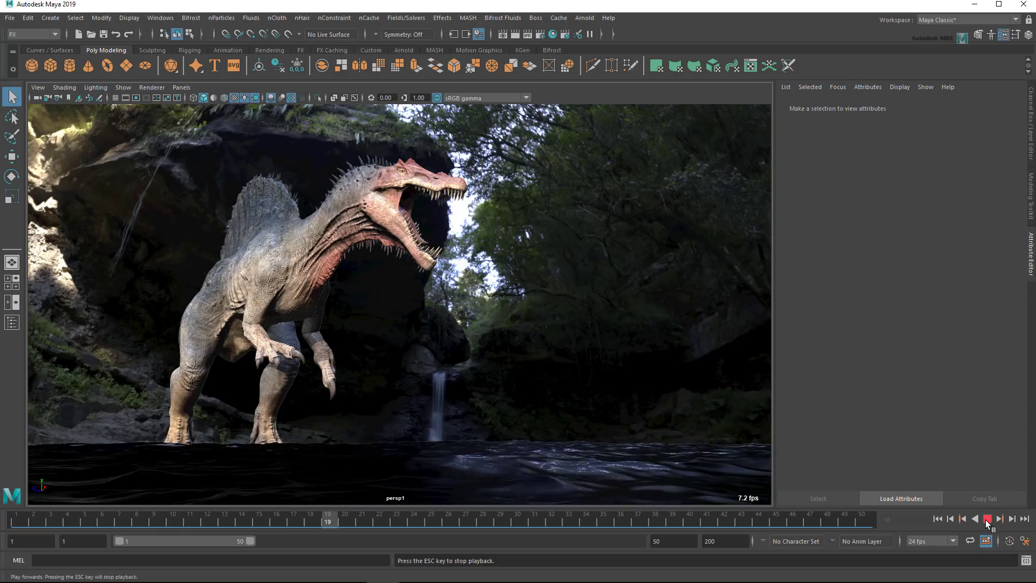